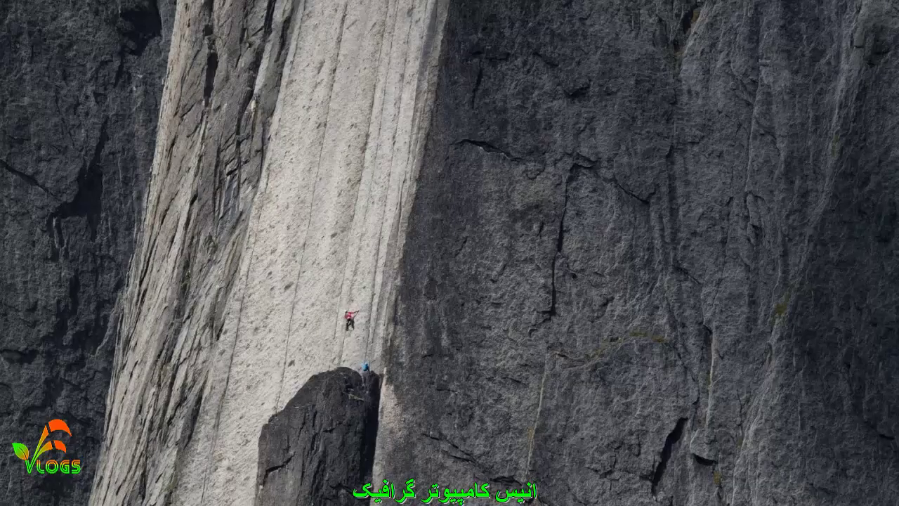
# Step: Refresh the desktop from its right-click menu while After Effects starts to the Home screen
pyautogui.rightClick(642, 219)
pyautogui.click(685, 261)
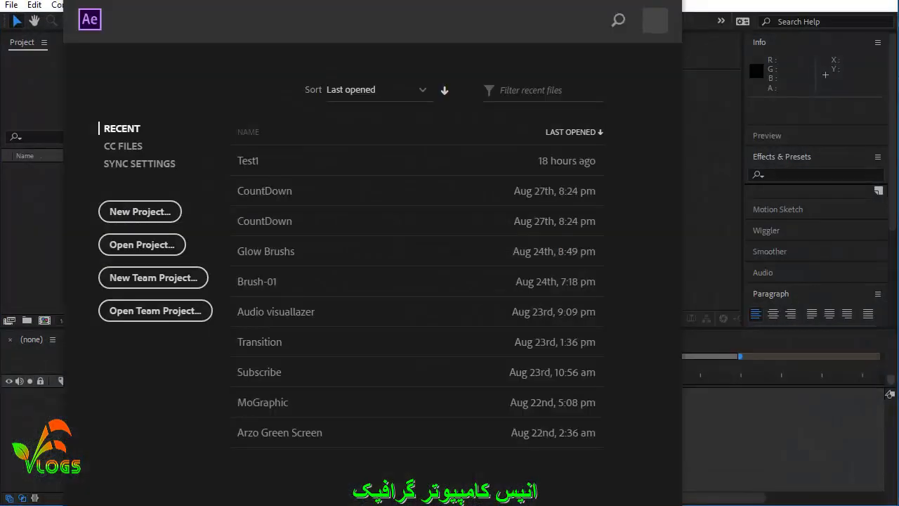
# Step: Create a new project with Comp 1, a 640×360, 25 fps, 20-second composition
pyautogui.click(144, 215)
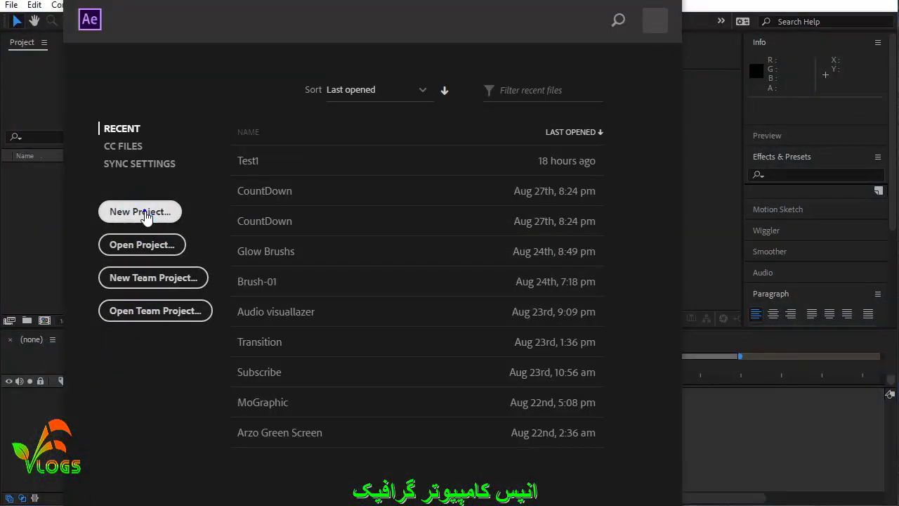
pyautogui.click(398, 194)
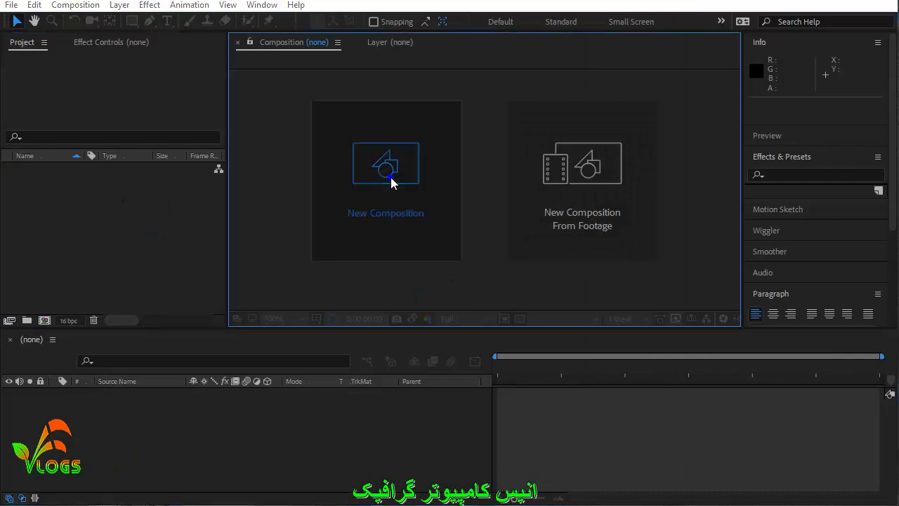
pyautogui.click(293, 152)
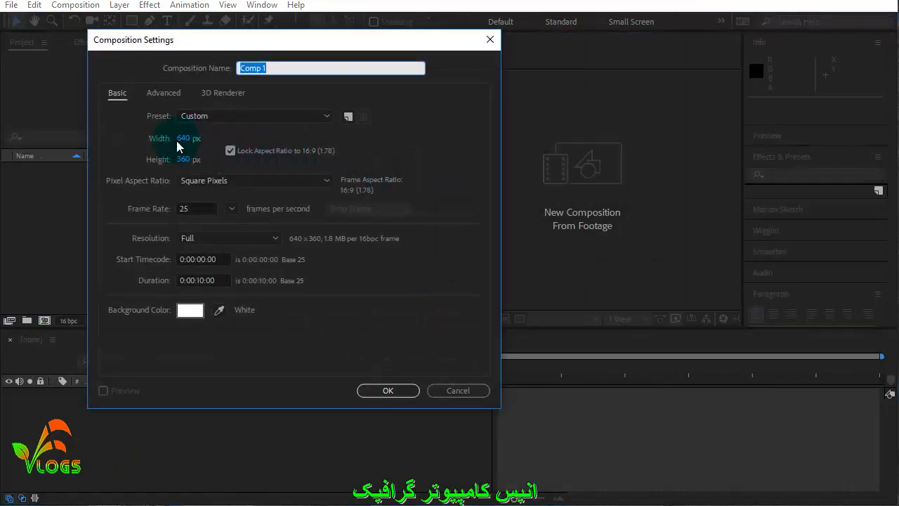
pyautogui.click(185, 204)
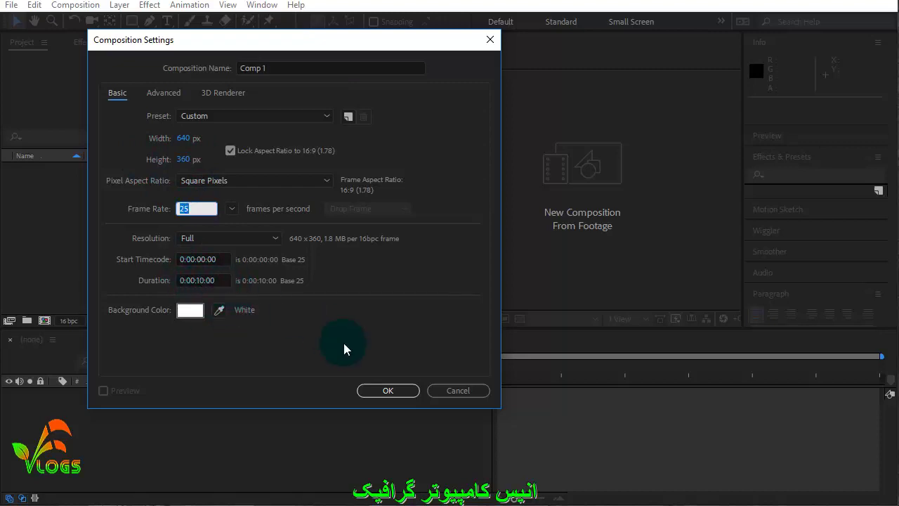
pyautogui.doubleClick(202, 280)
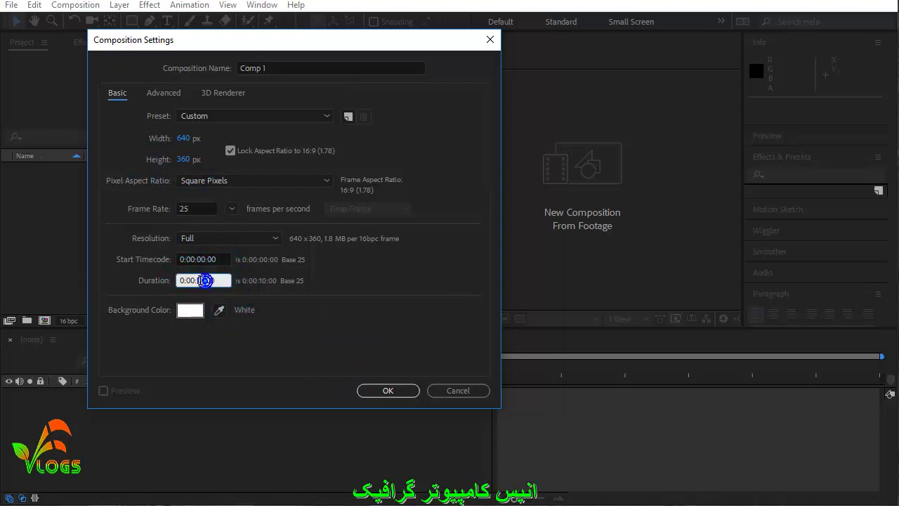
pyautogui.write('05')
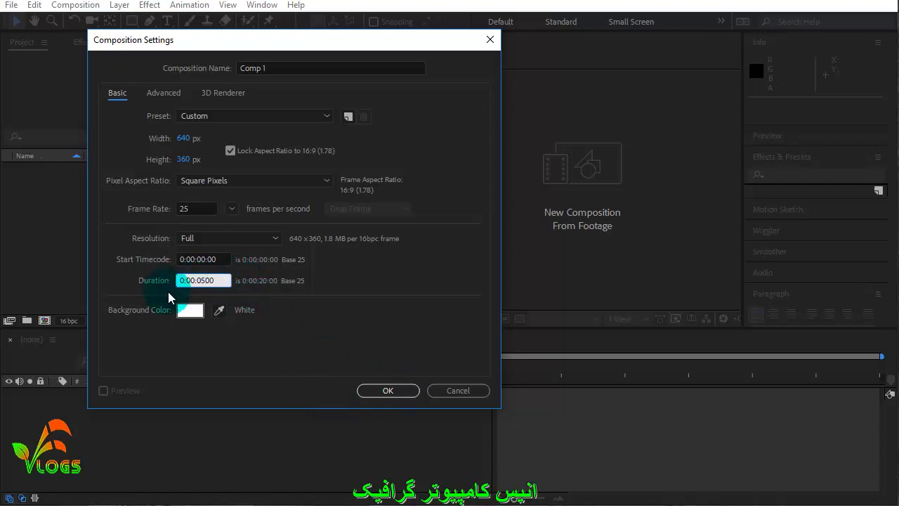
pyautogui.click(389, 391)
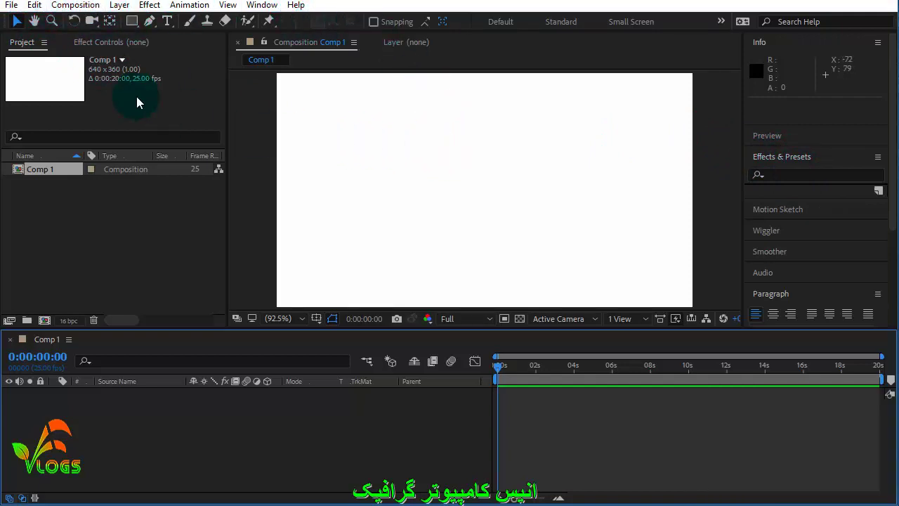
# Step: Open the File menu in the menu bar
pyautogui.click(12, 6)
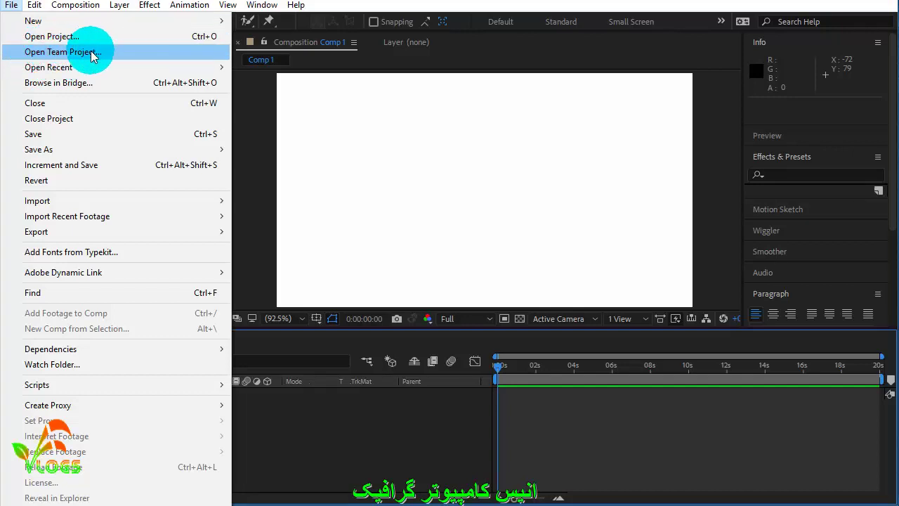
# Step: Look over Open Recent, Save As and Dependencies in the File menu, then dismiss it
pyautogui.moveTo(79, 70)
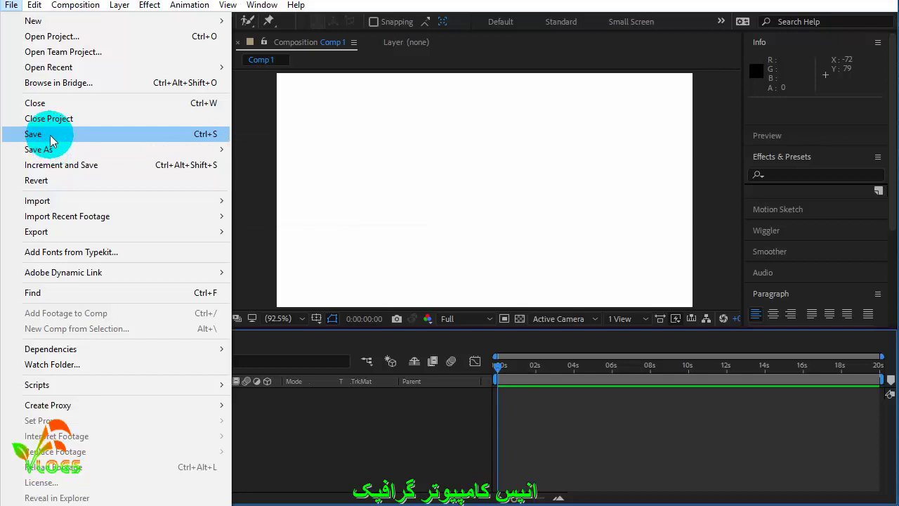
pyautogui.moveTo(70, 149)
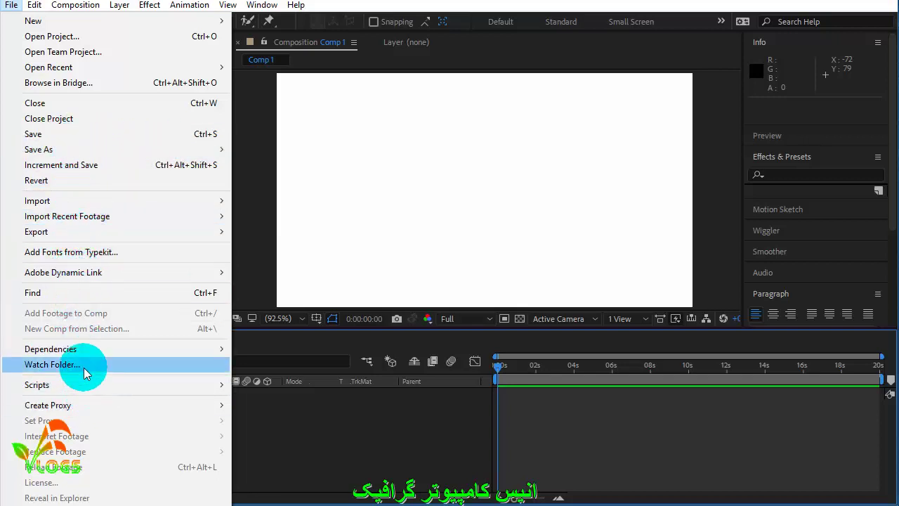
pyautogui.moveTo(81, 356)
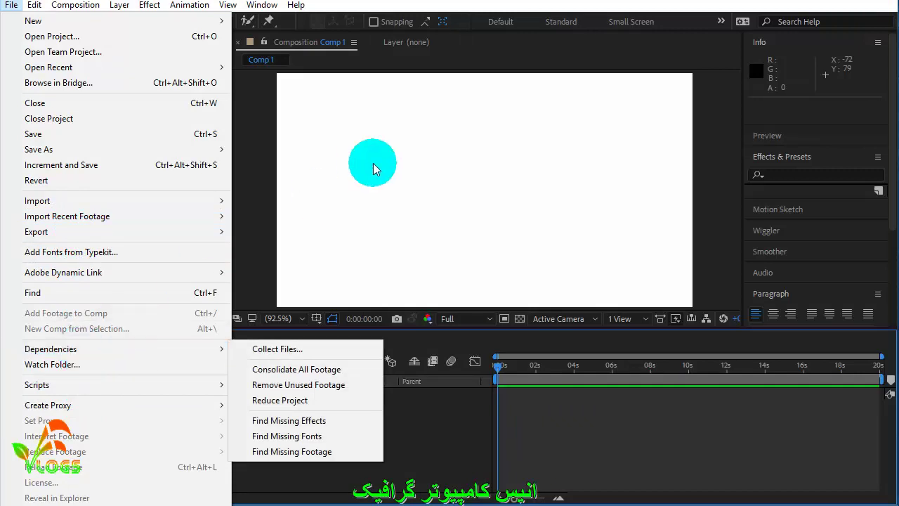
pyautogui.click(373, 163)
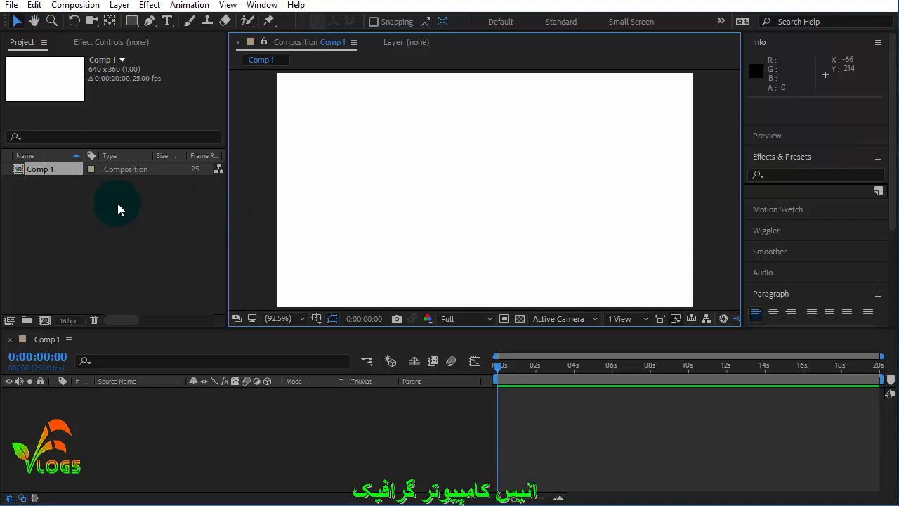
# Step: View the File > Dependencies options, then close the menu without collecting files
pyautogui.click(342, 175)
pyautogui.click(447, 150)
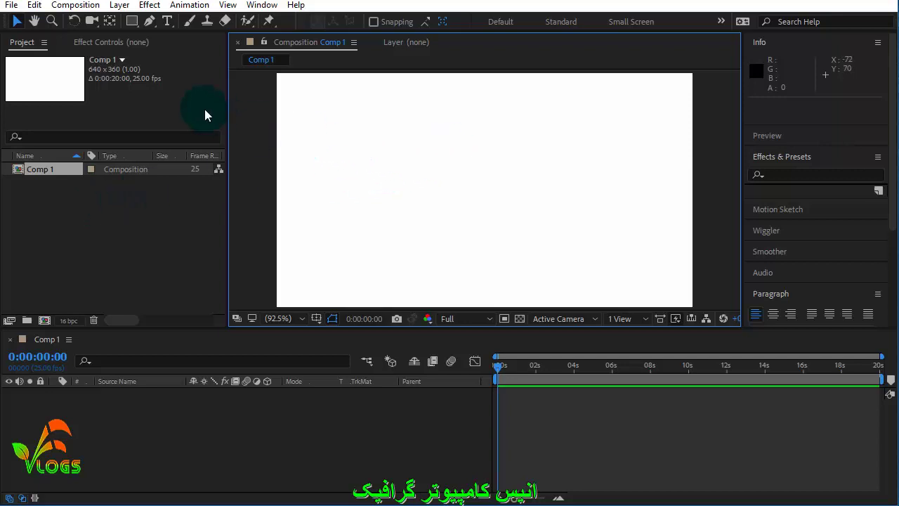
pyautogui.click(450, 138)
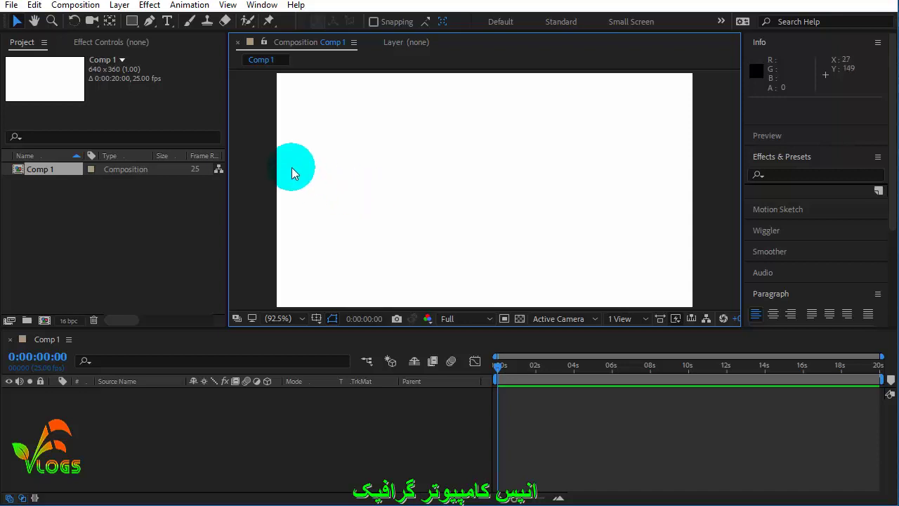
pyautogui.click(12, 5)
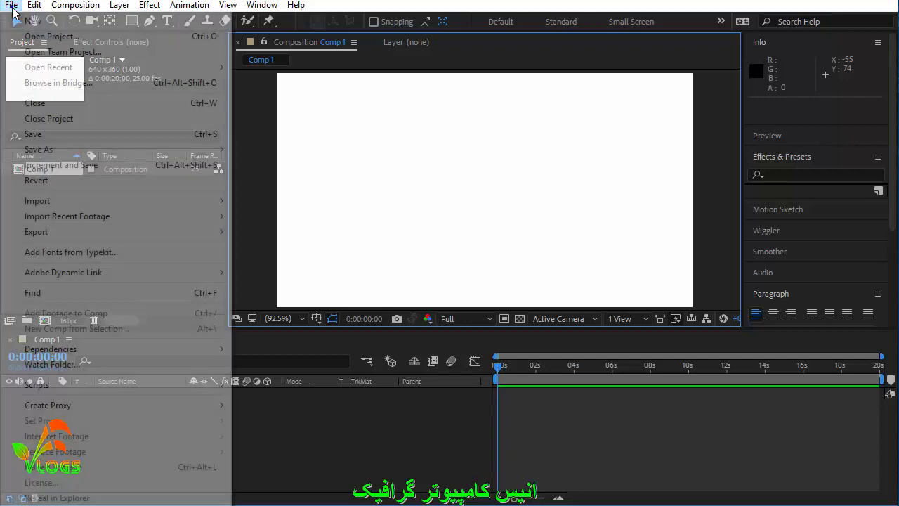
pyautogui.click(102, 355)
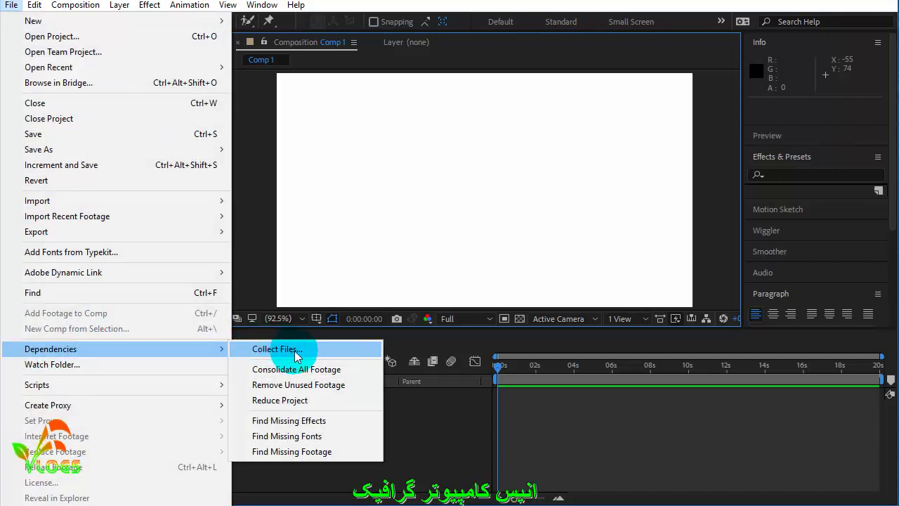
pyautogui.click(404, 120)
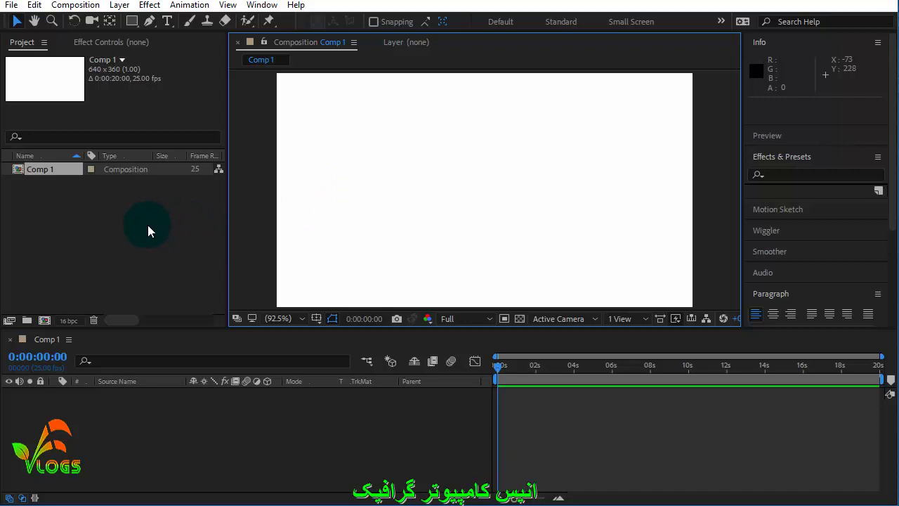
# Step: Reopen File > Dependencies to show Collect Files and the other dependency options
pyautogui.click(469, 149)
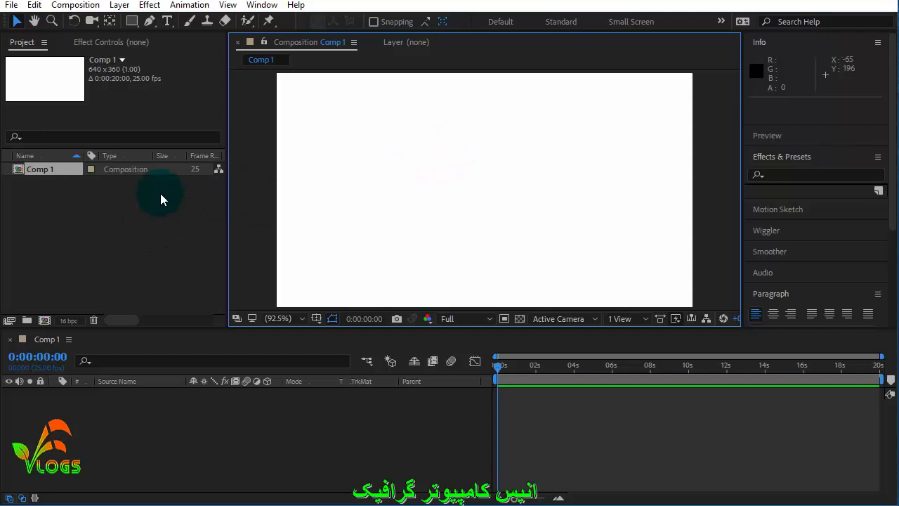
pyautogui.click(27, 70)
pyautogui.click(11, 6)
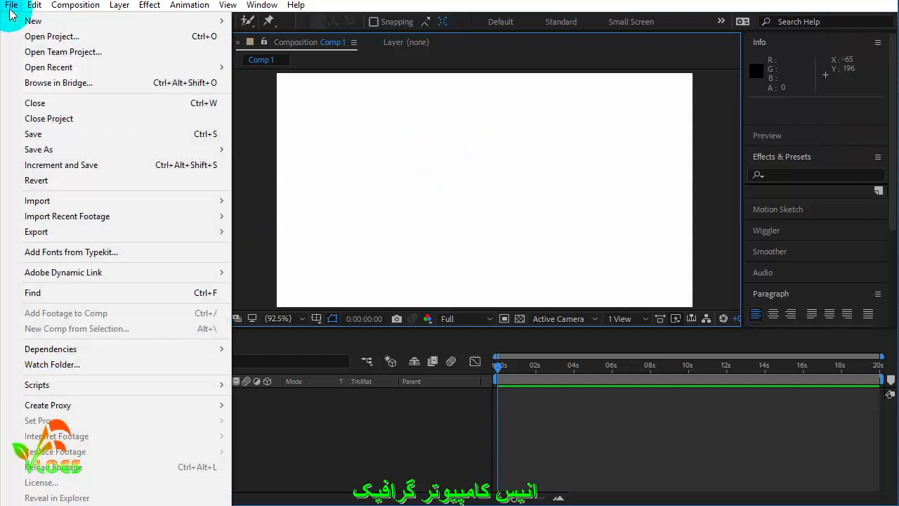
pyautogui.click(100, 354)
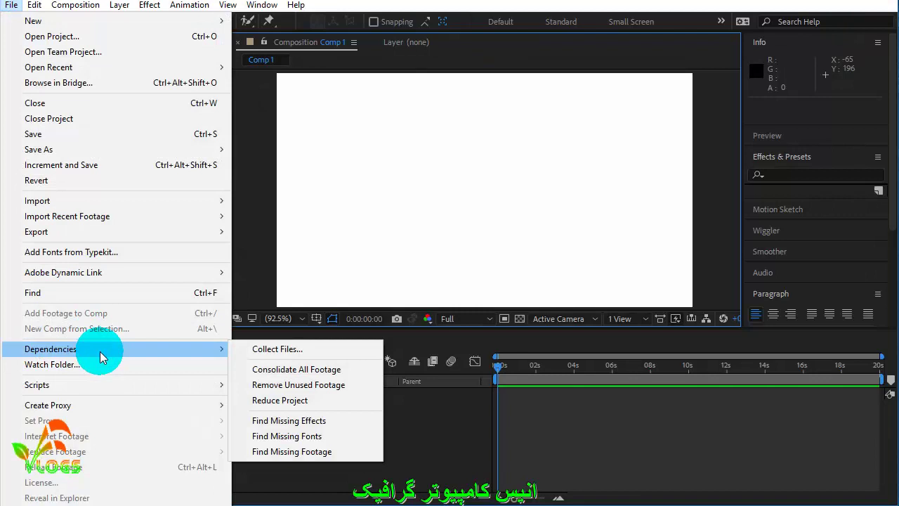
# Step: Choose Collect Files, move the save-first warning into view, and dismiss it
pyautogui.click(293, 351)
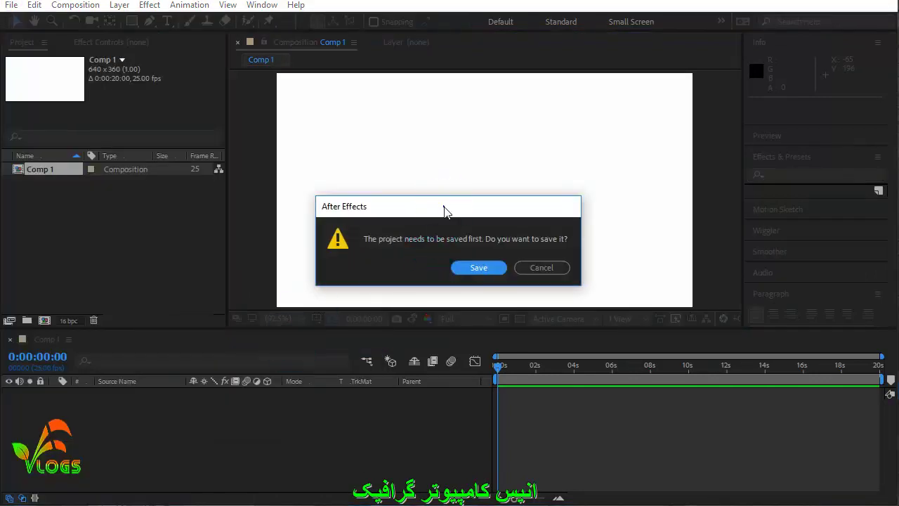
pyautogui.moveTo(444, 211); pyautogui.dragTo(442, 145)
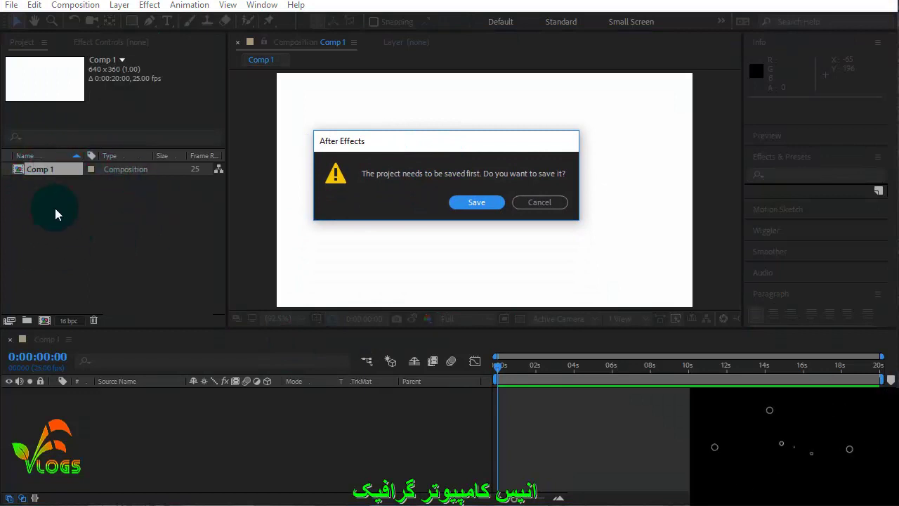
pyautogui.click(470, 210)
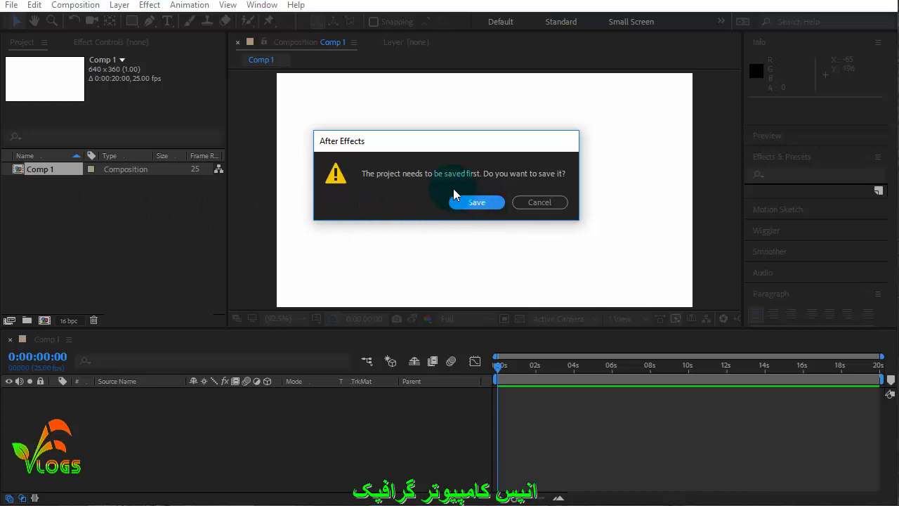
pyautogui.moveTo(450, 147); pyautogui.dragTo(495, 129)
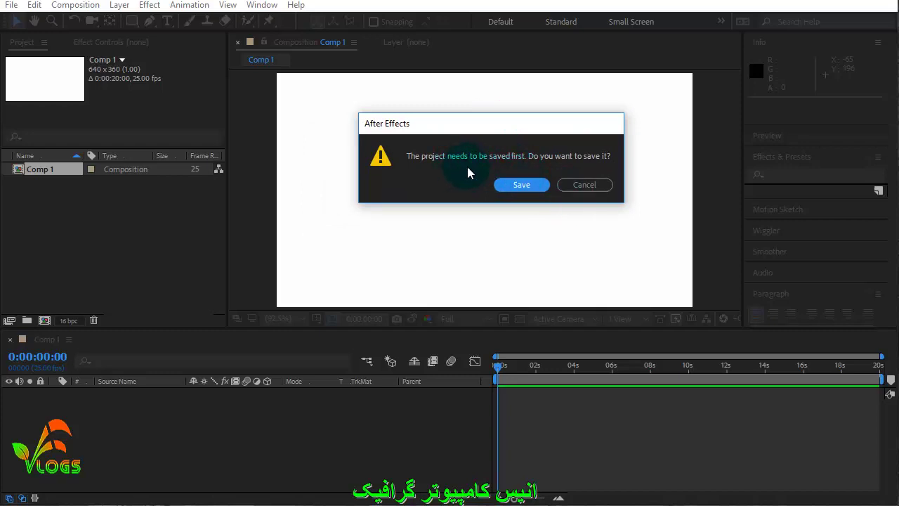
pyautogui.moveTo(468, 125); pyautogui.dragTo(454, 129)
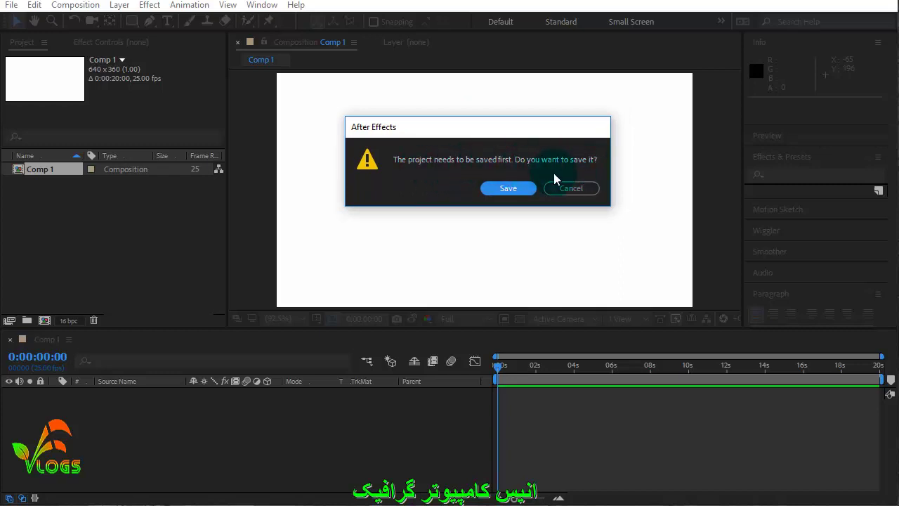
pyautogui.moveTo(508, 125)
pyautogui.mouseDown()
pyautogui.moveTo(568, 136)
pyautogui.moveTo(492, 122)
pyautogui.mouseUp()
pyautogui.click(521, 173)
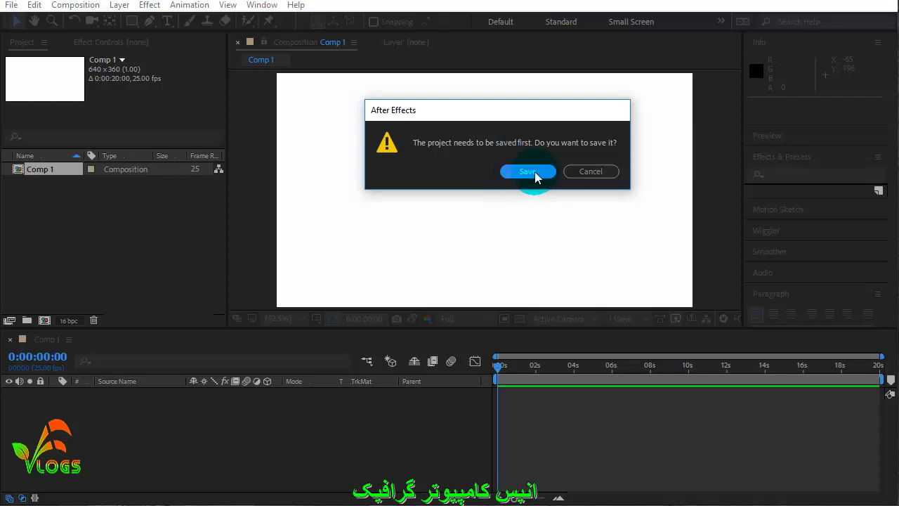
pyautogui.click(593, 176)
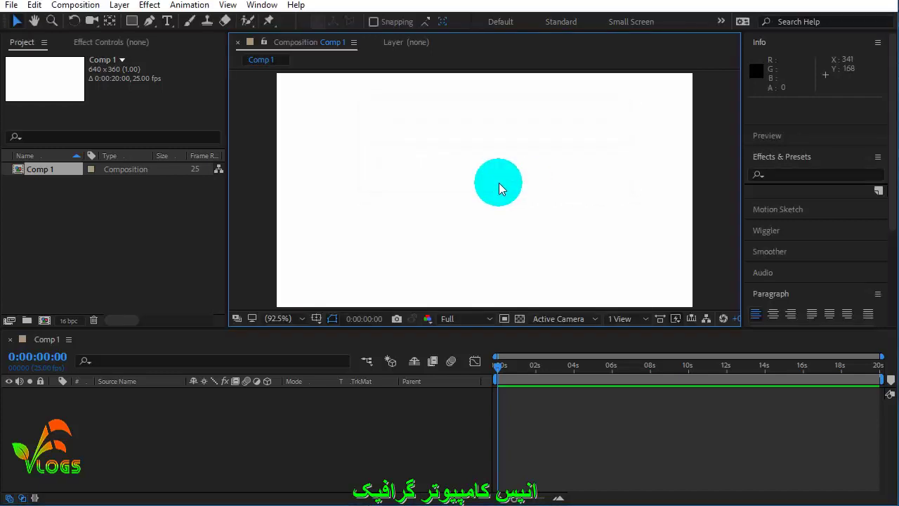
# Step: Save the project and open the Collect Files dialog from File > Dependencies
pyautogui.click(11, 5)
pyautogui.click(49, 133)
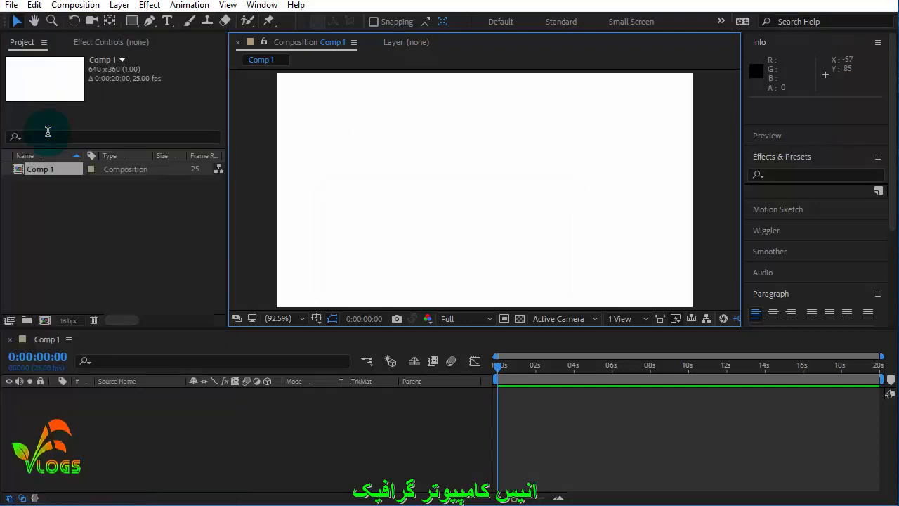
pyautogui.click(12, 6)
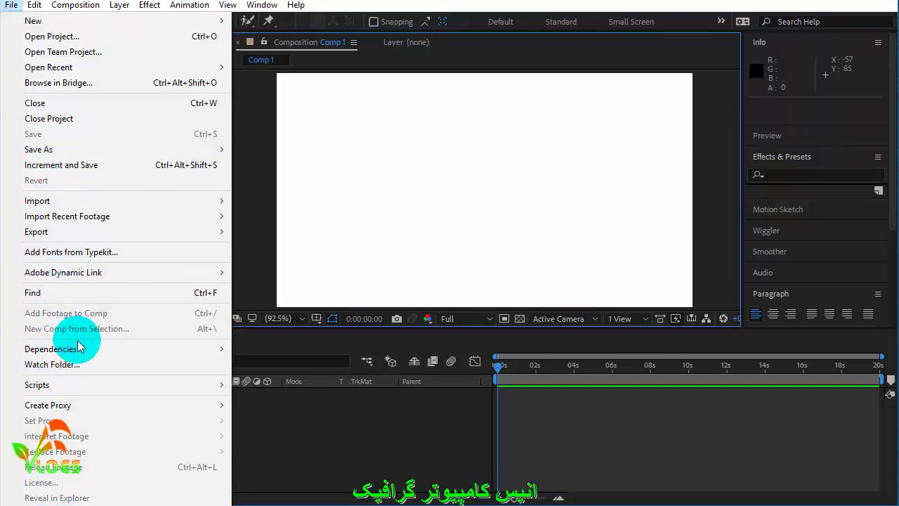
pyautogui.moveTo(211, 348)
pyautogui.click(277, 349)
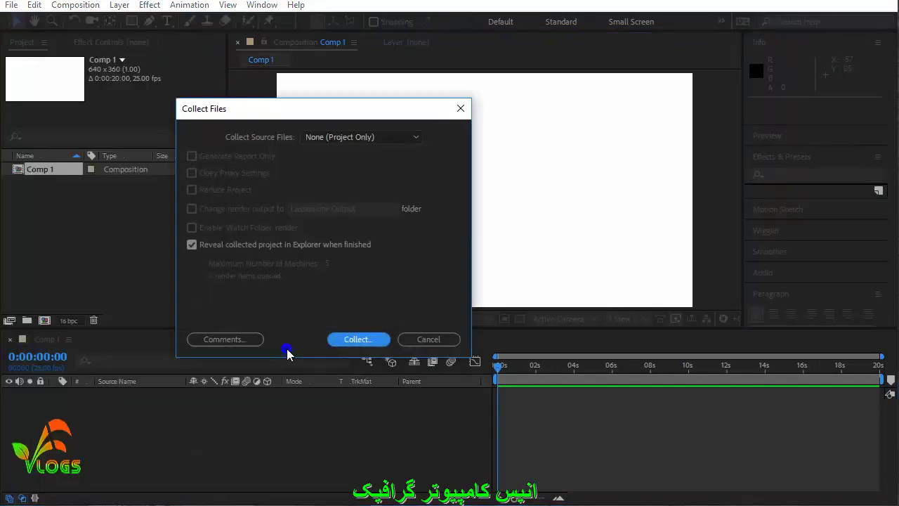
# Step: Start collecting files, then cancel so the Info panel reports 'Collect Files aborted.'
pyautogui.moveTo(340, 111); pyautogui.dragTo(404, 89)
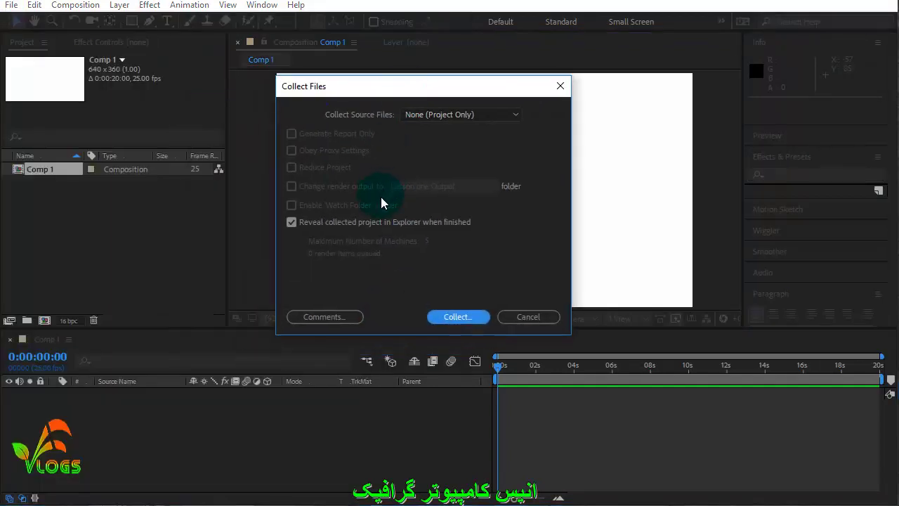
pyautogui.click(454, 317)
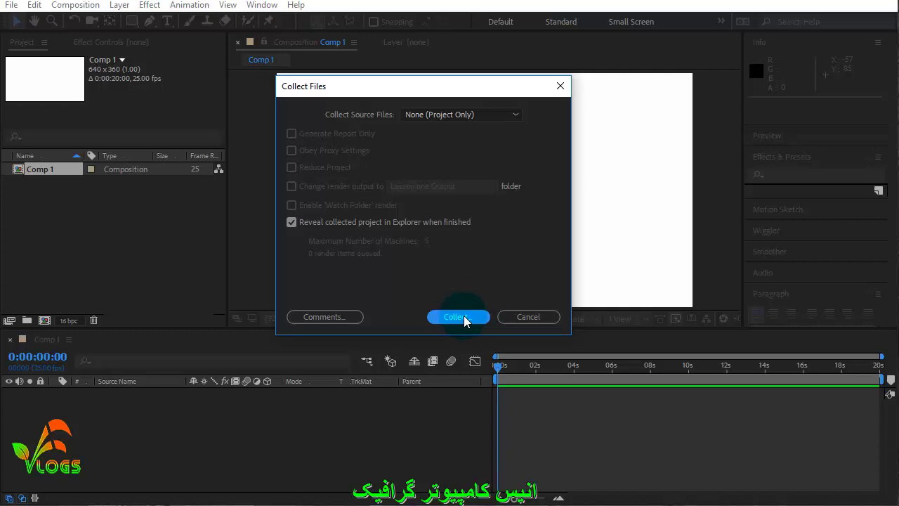
pyautogui.moveTo(484, 91); pyautogui.dragTo(503, 82)
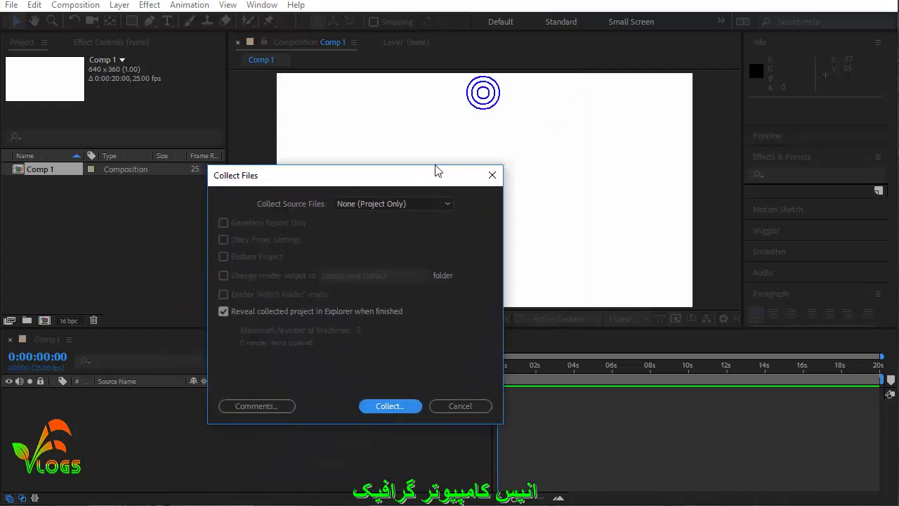
pyautogui.click(557, 307)
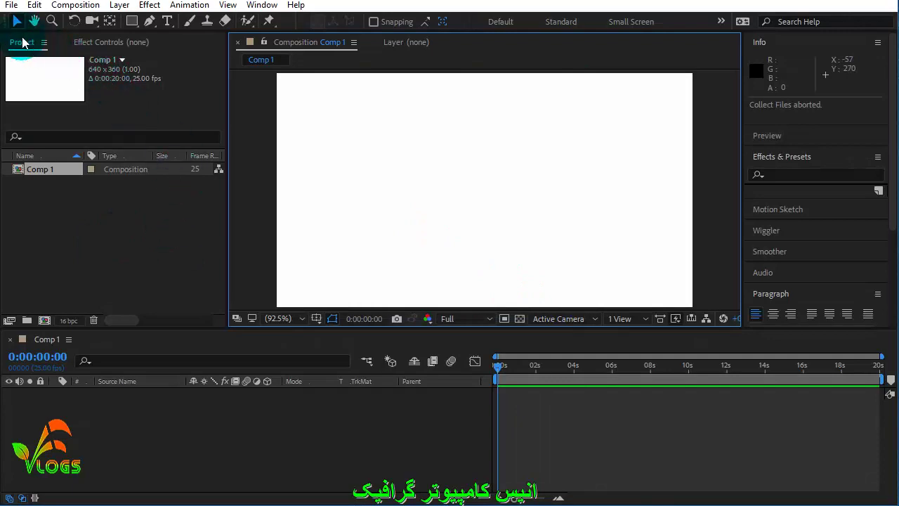
# Step: Browse the File, Composition and Edit menus
pyautogui.click(12, 5)
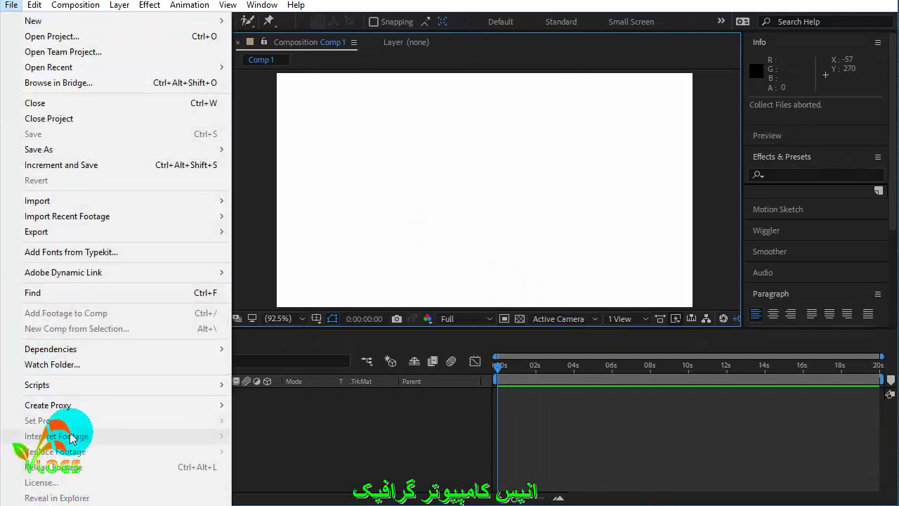
pyautogui.click(75, 5)
pyautogui.moveTo(33, 6)
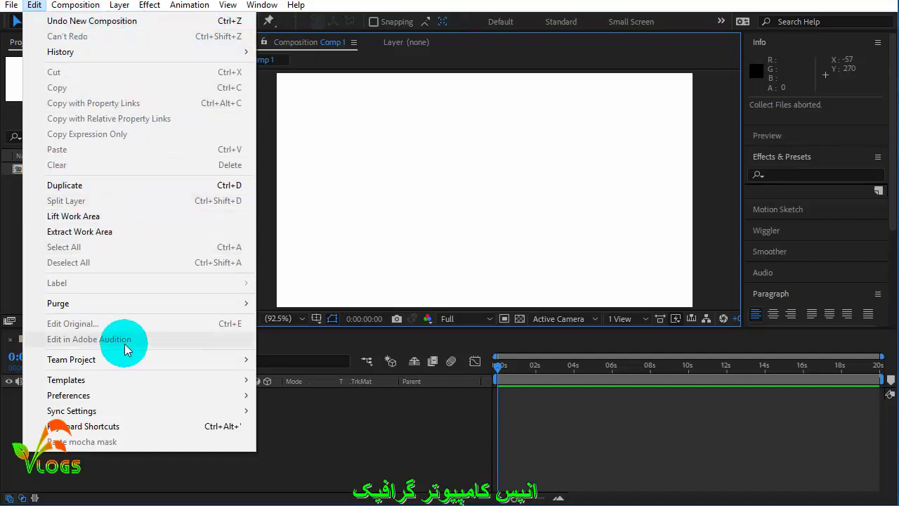
pyautogui.moveTo(75, 308)
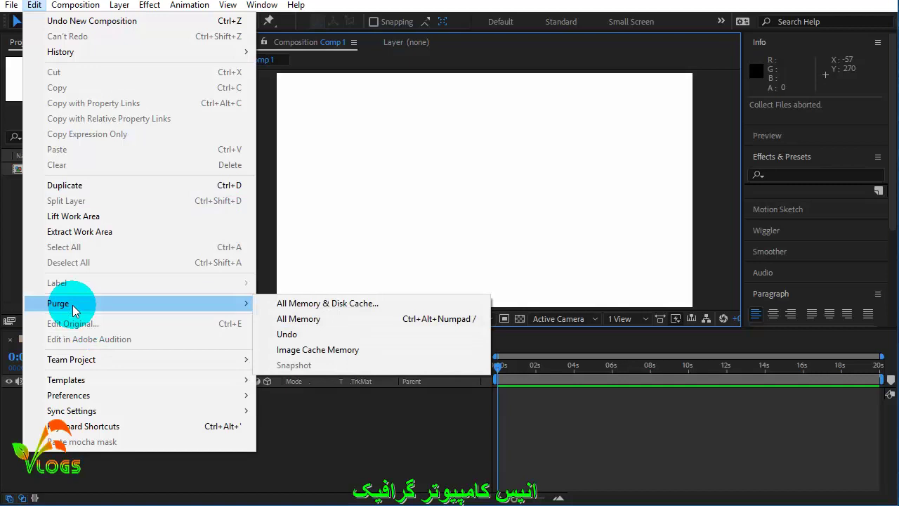
# Step: Close the menus by clicking on the empty Comp 1 canvas
pyautogui.click(418, 126)
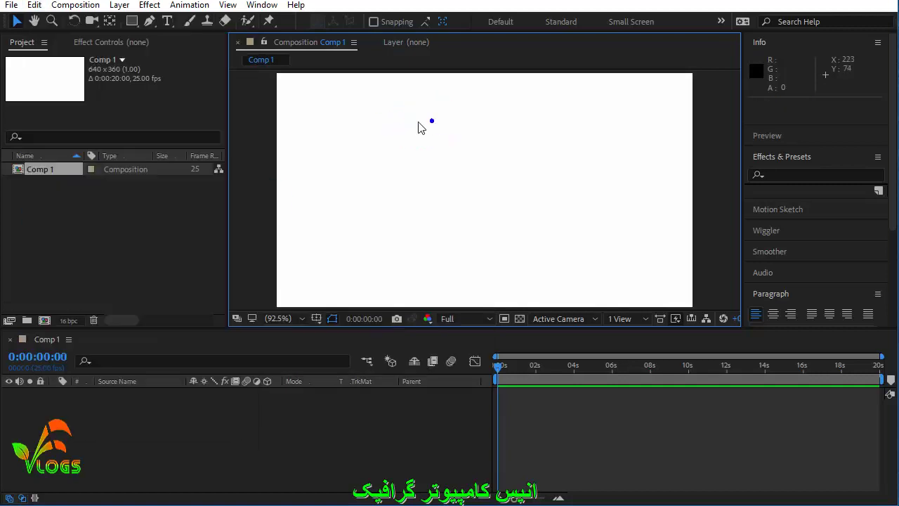
pyautogui.click(357, 128)
pyautogui.click(533, 131)
pyautogui.click(520, 181)
pyautogui.click(424, 181)
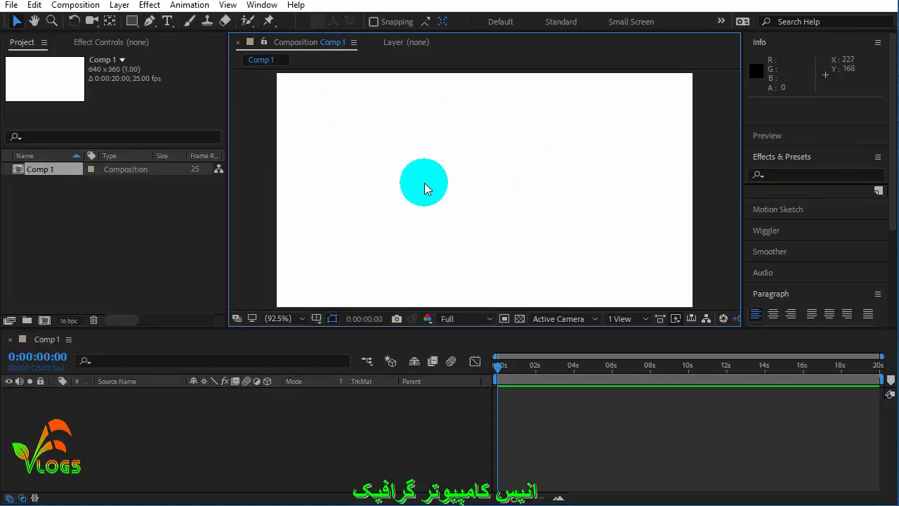
pyautogui.click(396, 182)
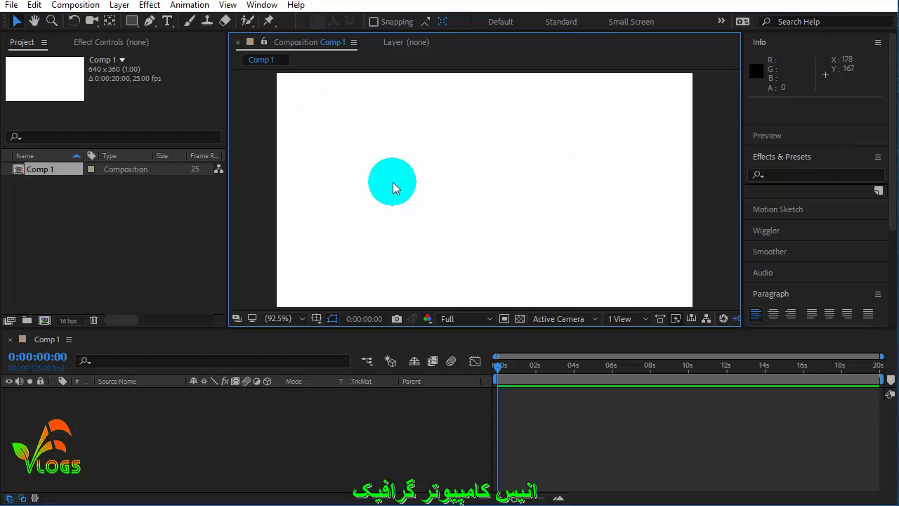
pyautogui.click(503, 134)
pyautogui.click(489, 168)
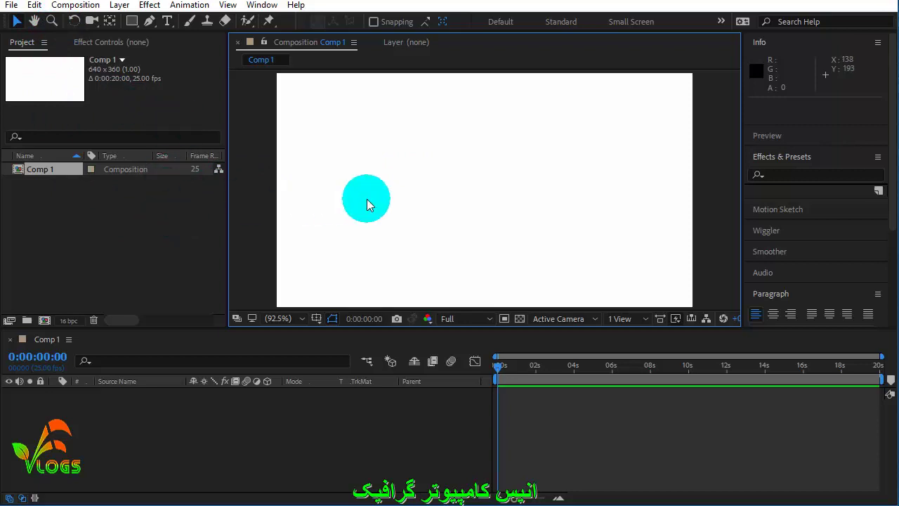
# Step: Run Edit > Purge > All Memory & Disk Cache and confirm deleting the 262 MB cache
pyautogui.click(35, 4)
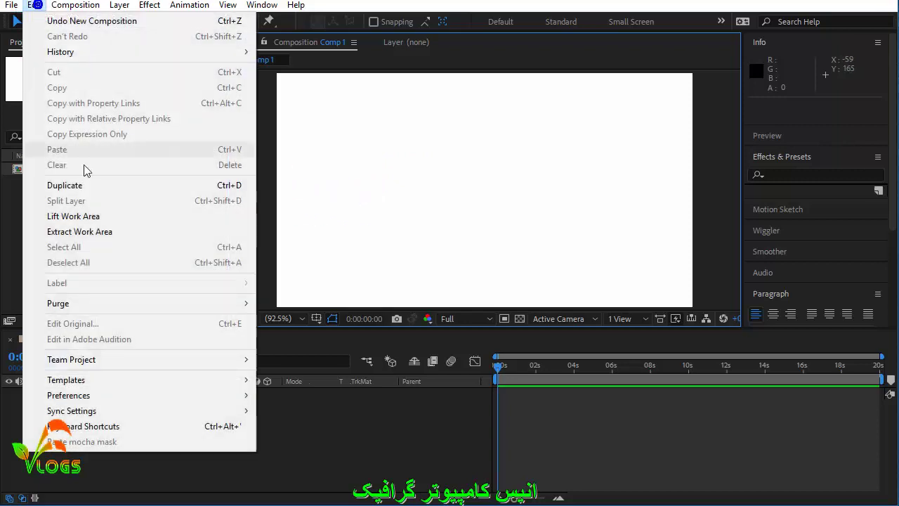
pyautogui.moveTo(107, 306)
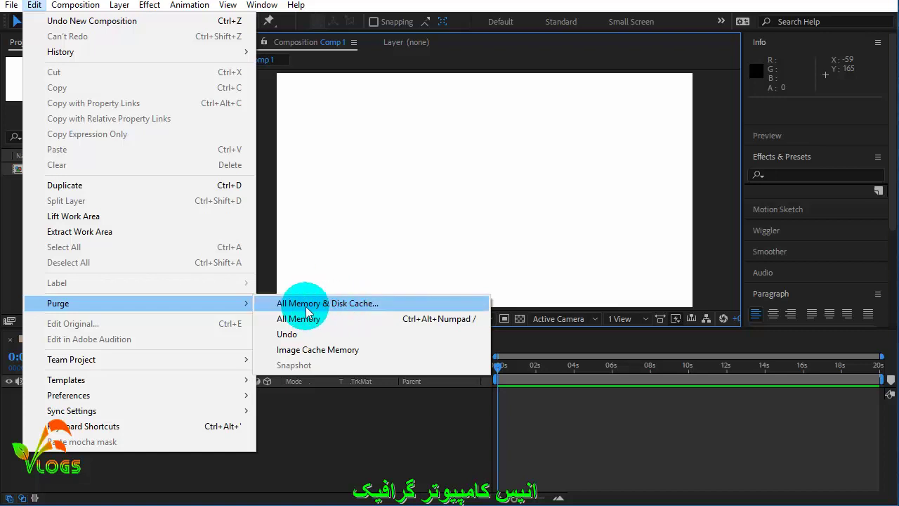
pyautogui.click(342, 303)
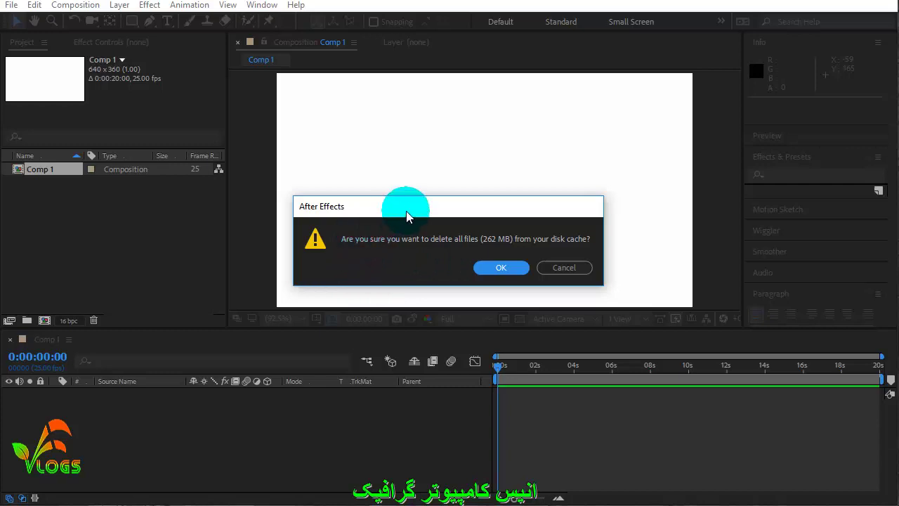
pyautogui.moveTo(407, 214); pyautogui.dragTo(409, 181)
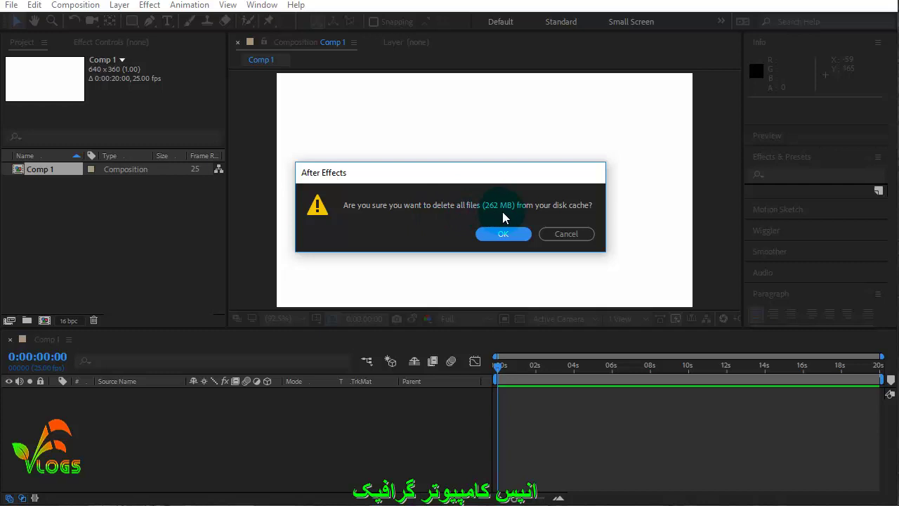
pyautogui.moveTo(499, 179); pyautogui.dragTo(505, 163)
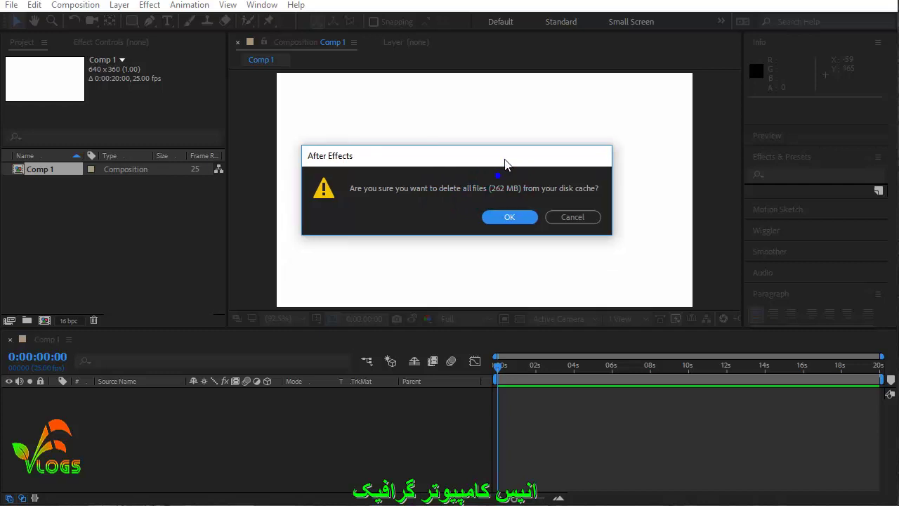
pyautogui.click(515, 219)
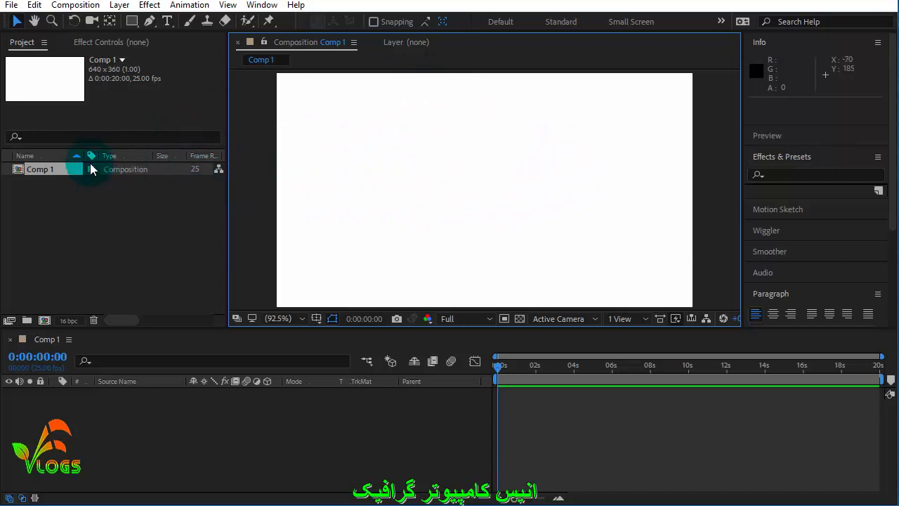
pyautogui.click(34, 5)
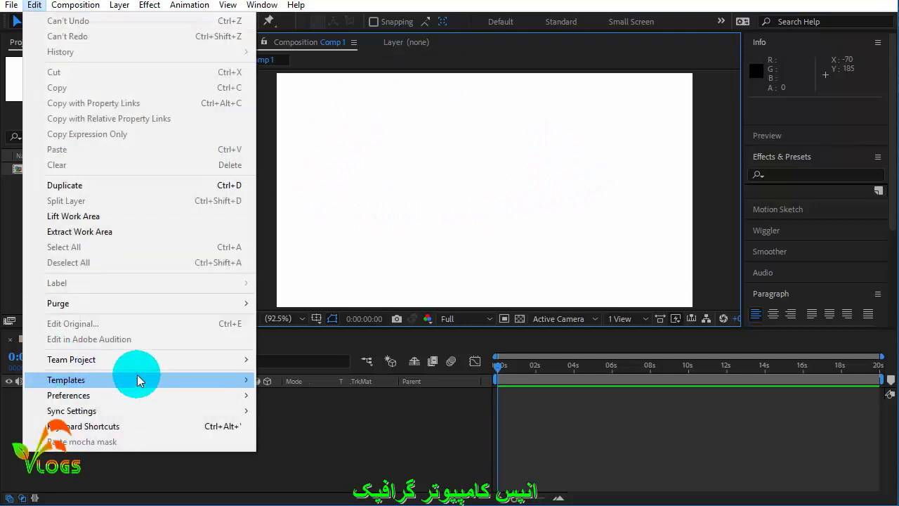
pyautogui.click(189, 4)
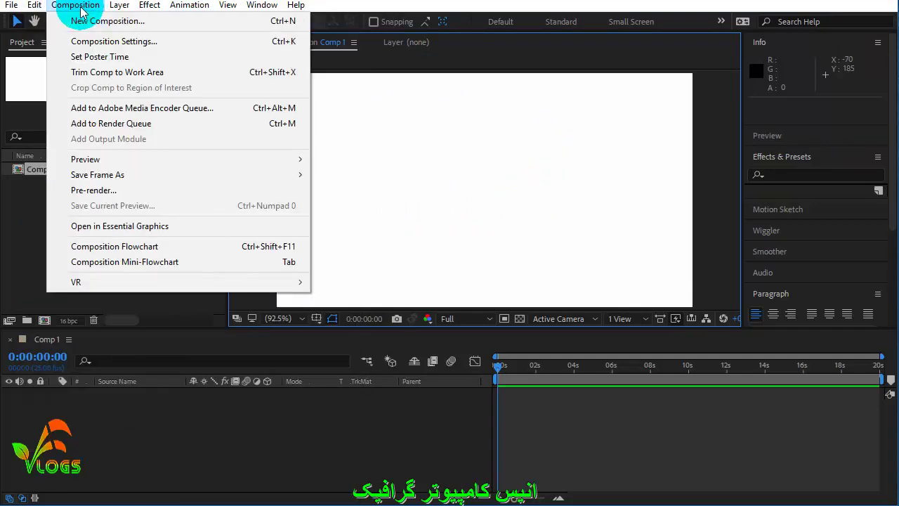
pyautogui.click(462, 128)
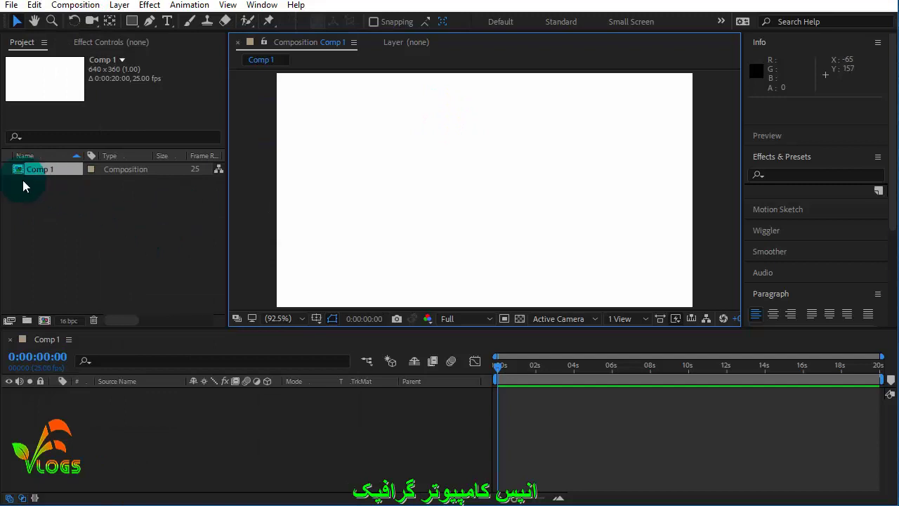
pyautogui.click(37, 168)
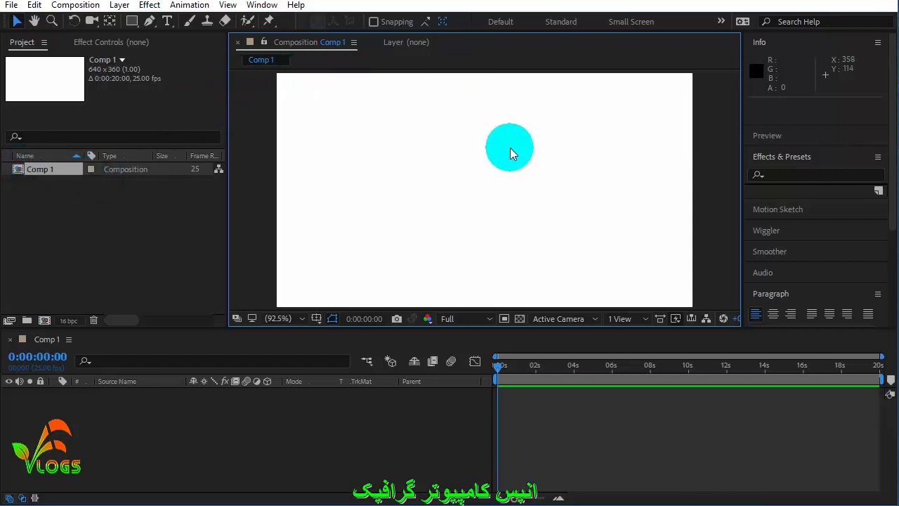
pyautogui.scroll(-2, 510, 147)
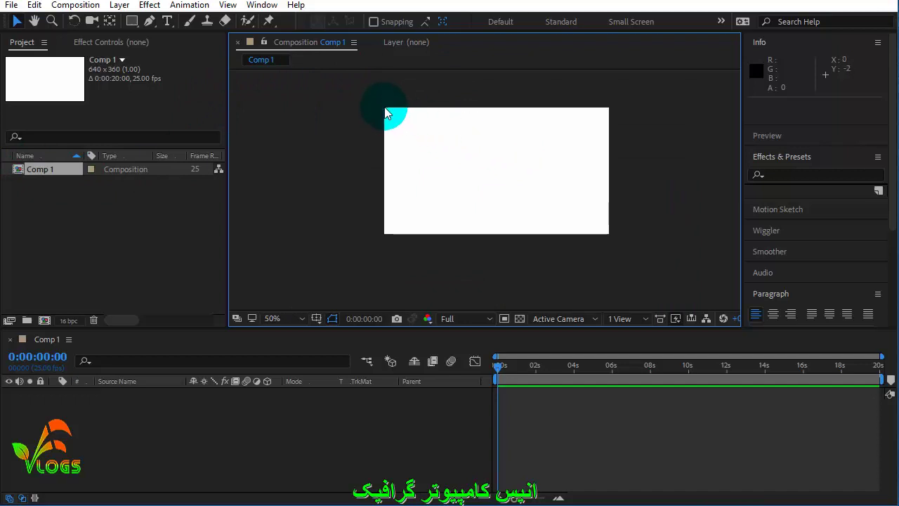
pyautogui.click(35, 171)
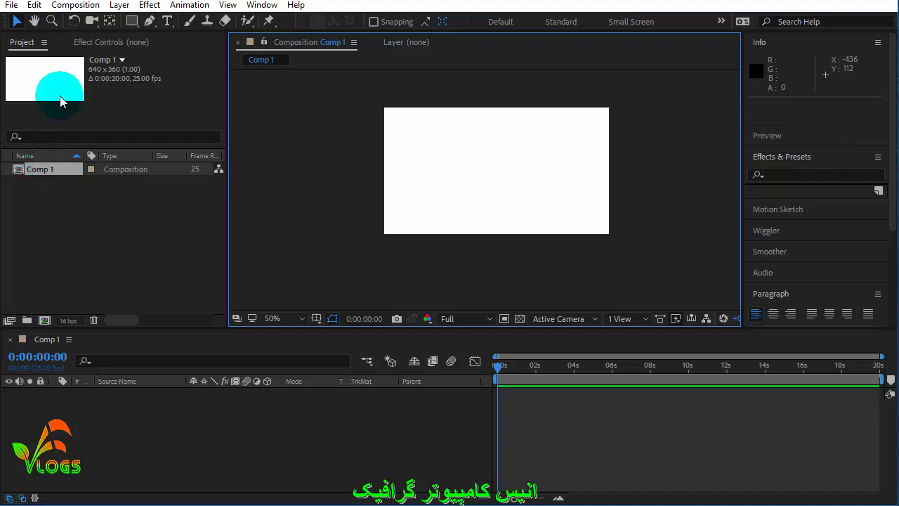
pyautogui.click(76, 6)
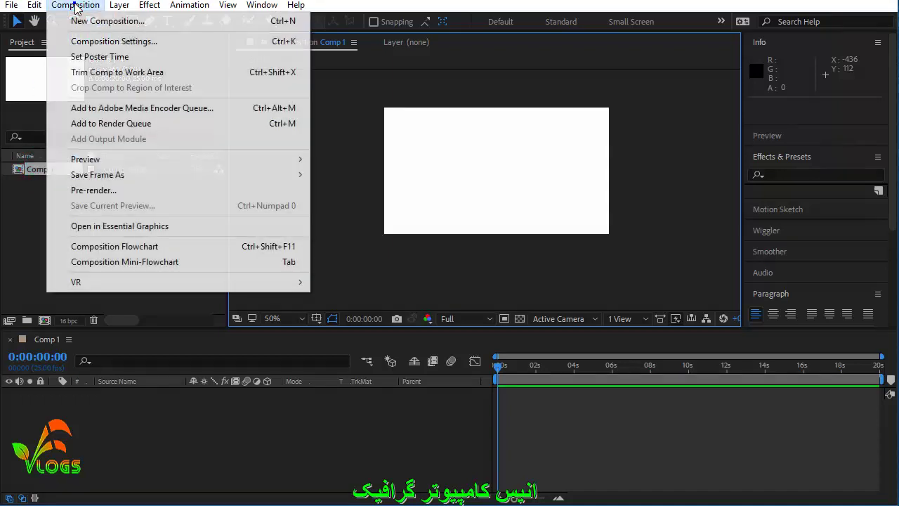
pyautogui.click(34, 238)
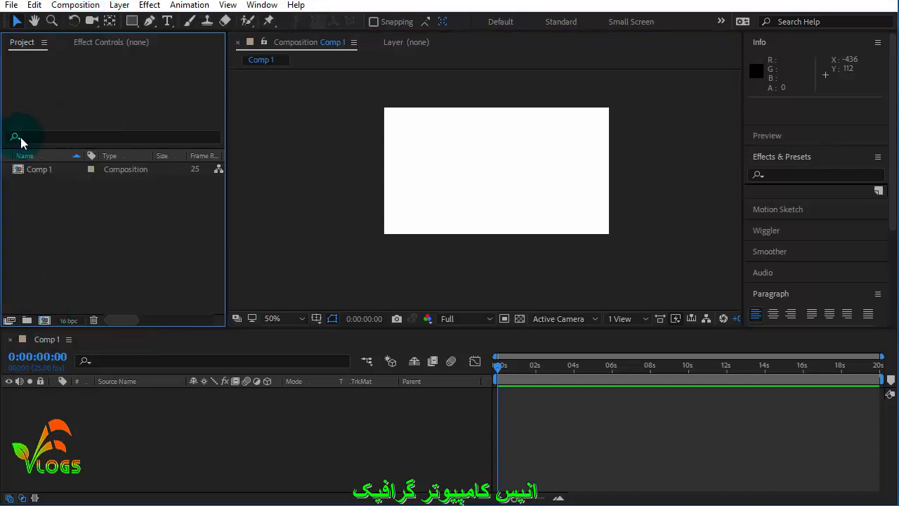
# Step: Start a new Comp 2, then close its Composition Settings window without creating it
pyautogui.click(44, 320)
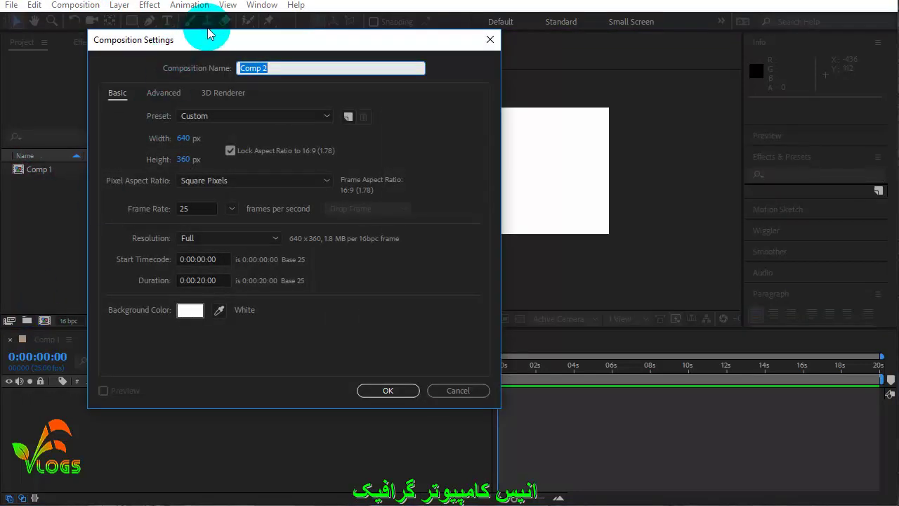
pyautogui.moveTo(225, 43); pyautogui.dragTo(215, 38)
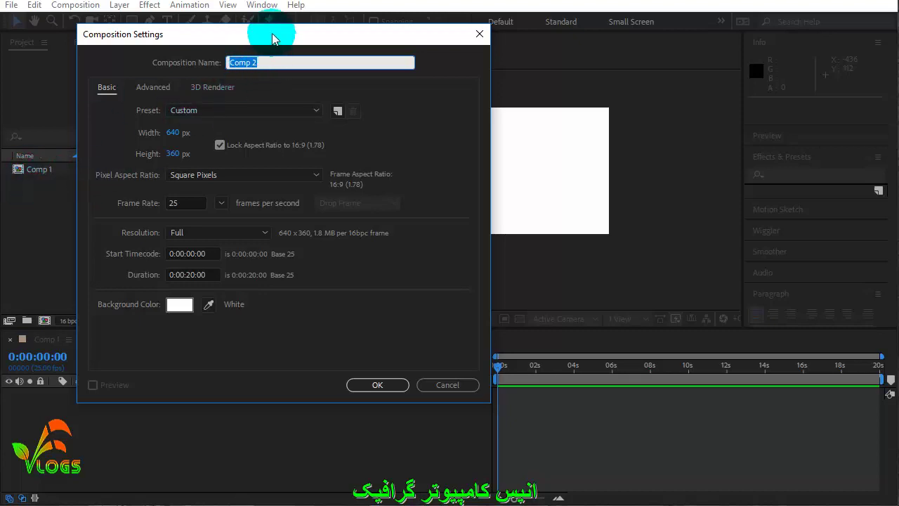
pyautogui.moveTo(272, 33); pyautogui.dragTo(262, 30)
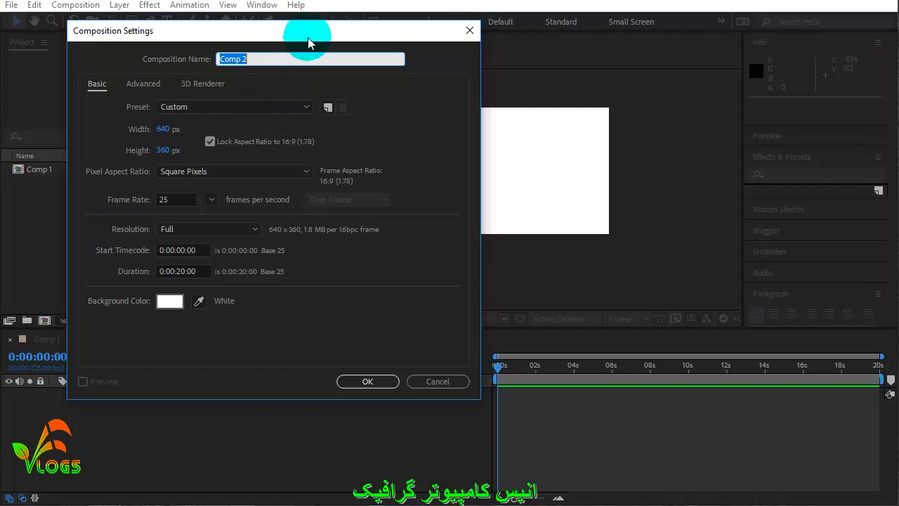
pyautogui.moveTo(307, 37); pyautogui.dragTo(352, 76)
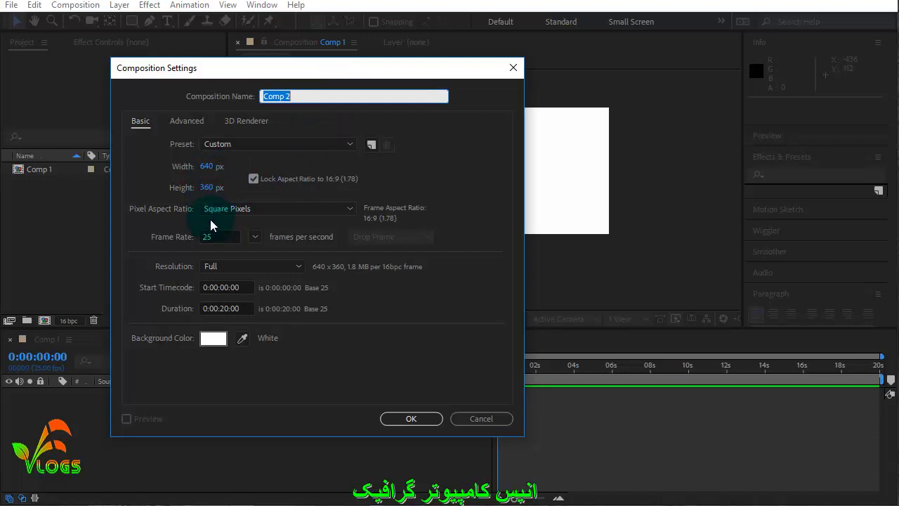
pyautogui.click(221, 237)
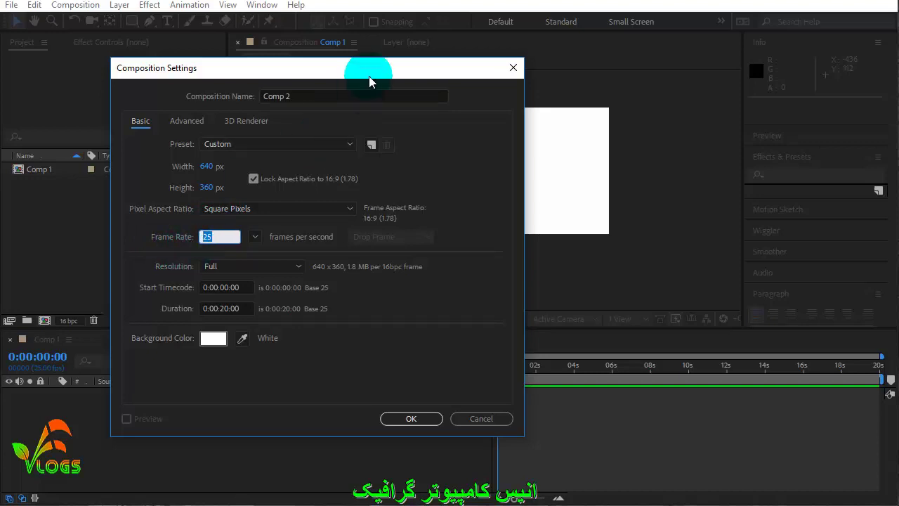
pyautogui.moveTo(369, 75); pyautogui.dragTo(135, 249)
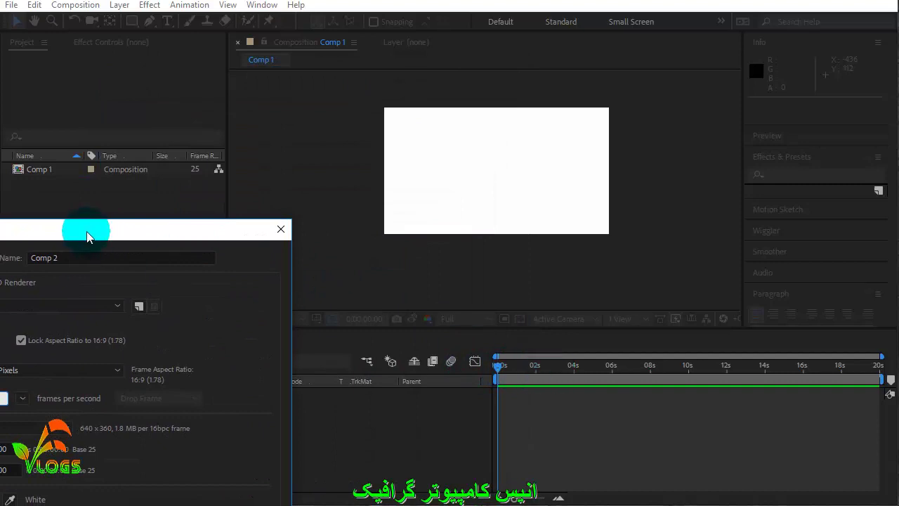
pyautogui.moveTo(99, 226)
pyautogui.mouseDown()
pyautogui.moveTo(253, 114)
pyautogui.moveTo(245, 37)
pyautogui.mouseUp()
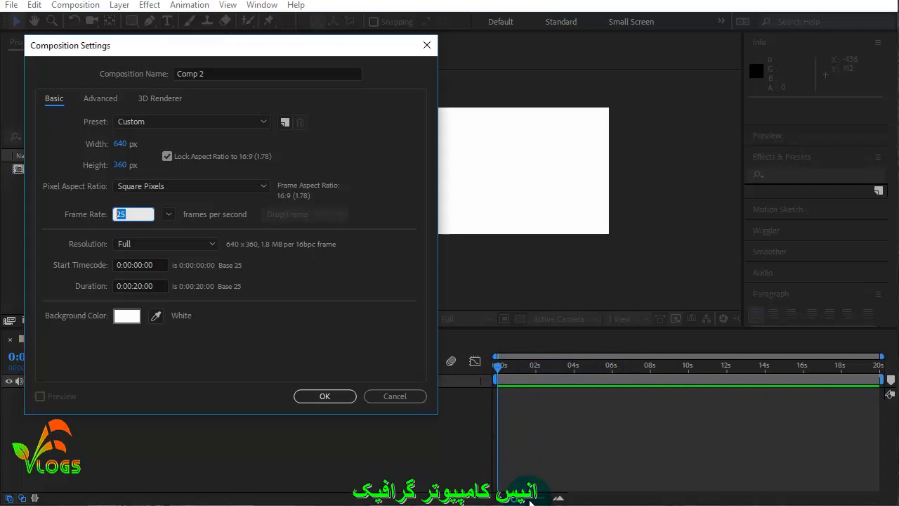
pyautogui.click(428, 45)
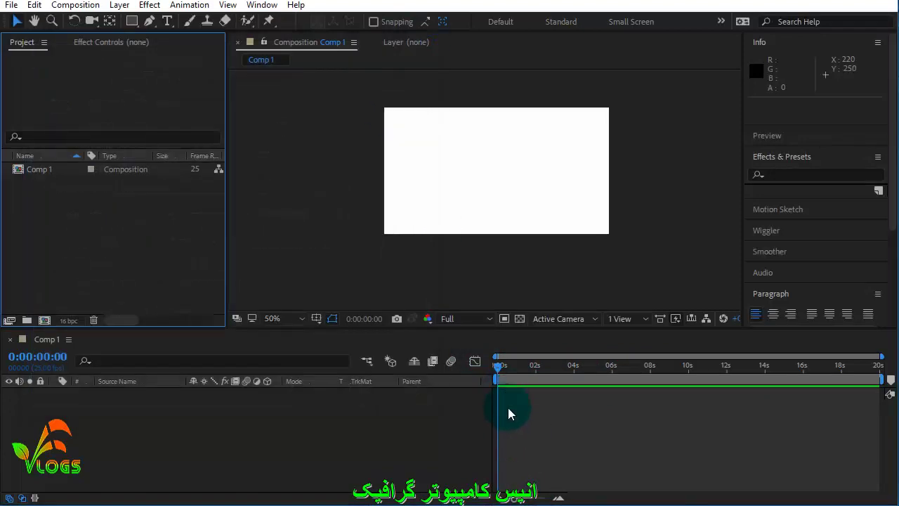
# Step: Zoom the Comp 1 timeline in to the first ten frames and put the current time at frame 0
pyautogui.moveTo(516, 500)
pyautogui.mouseDown()
pyautogui.moveTo(546, 499)
pyautogui.moveTo(520, 499)
pyautogui.mouseUp()
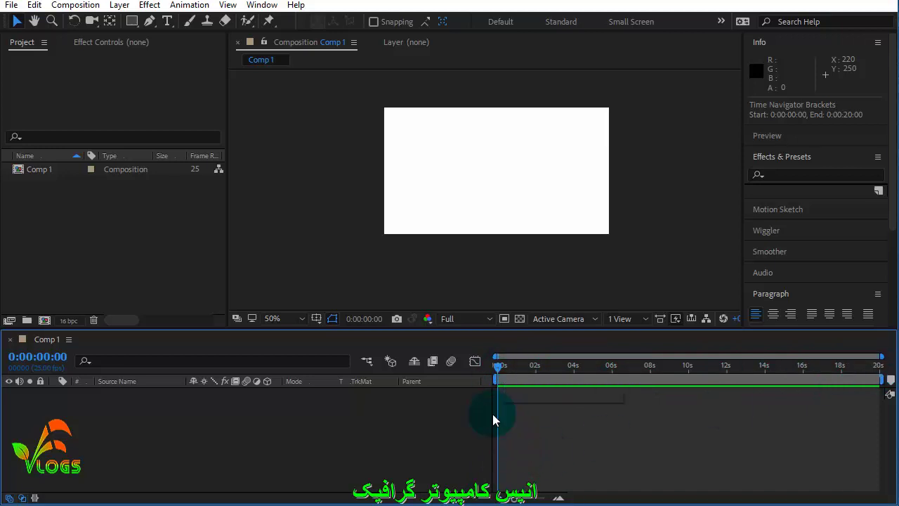
pyautogui.scroll(2, 532, 500)
pyautogui.moveTo(532, 500); pyautogui.dragTo(540, 500)
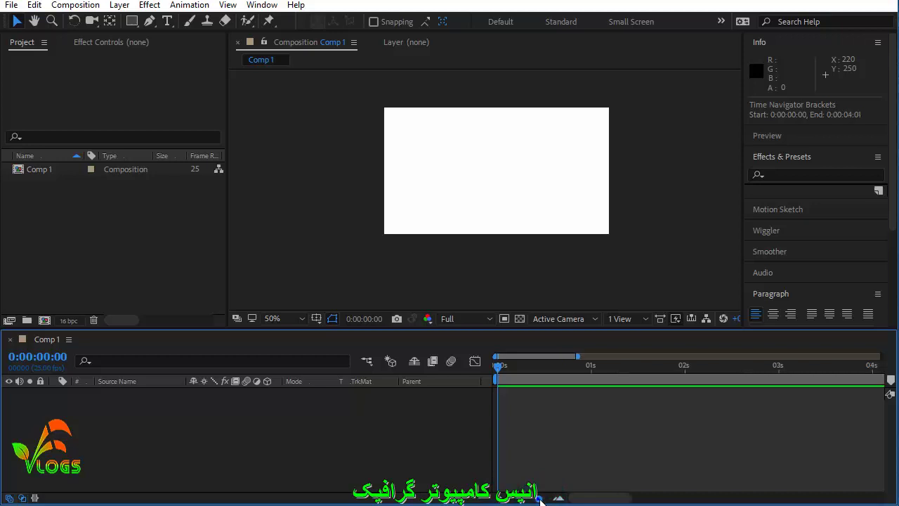
pyautogui.moveTo(540, 500); pyautogui.dragTo(545, 500)
pyautogui.click(516, 362)
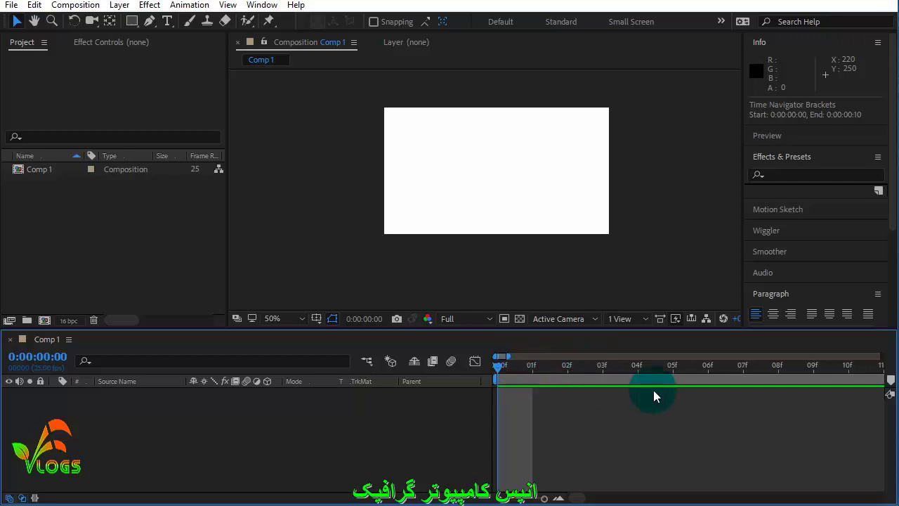
# Step: Zoom out past one second and scrub from frame 23 to 0:00:00:24 and beyond one second
pyautogui.click(534, 497)
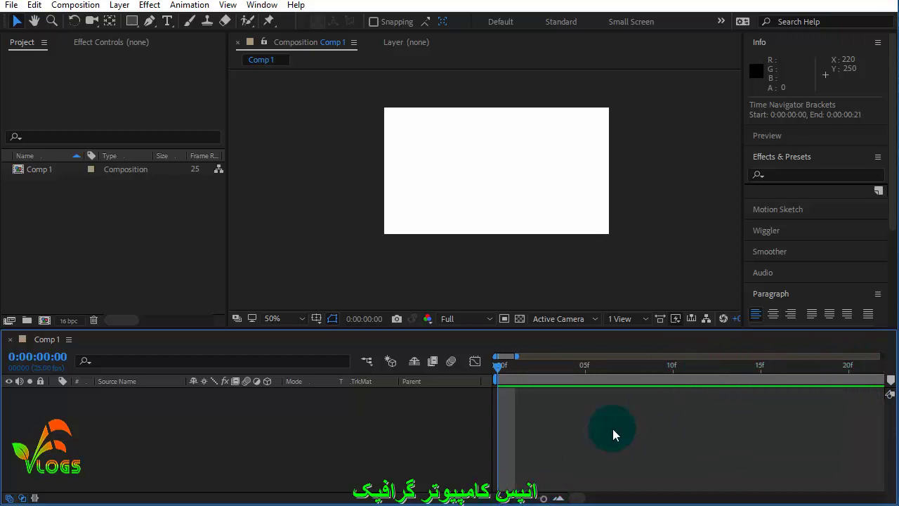
pyautogui.click(535, 497)
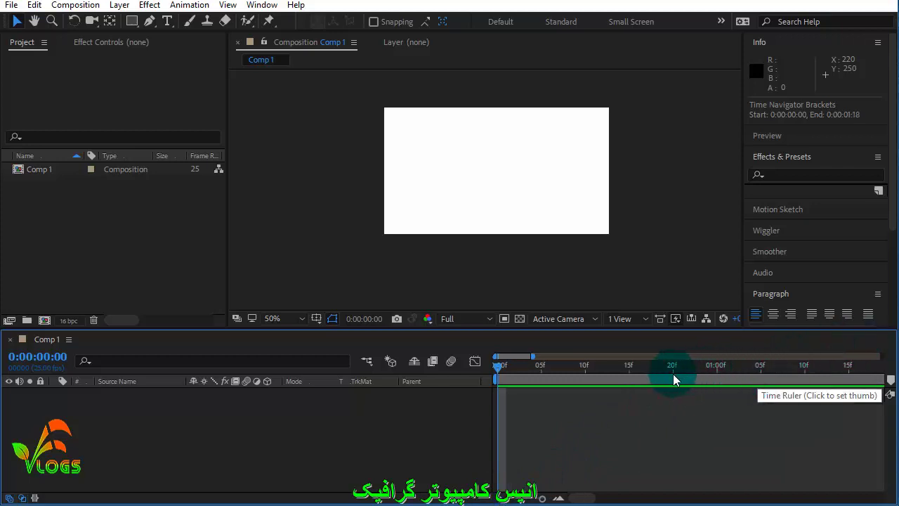
pyautogui.moveTo(692, 366); pyautogui.dragTo(699, 367)
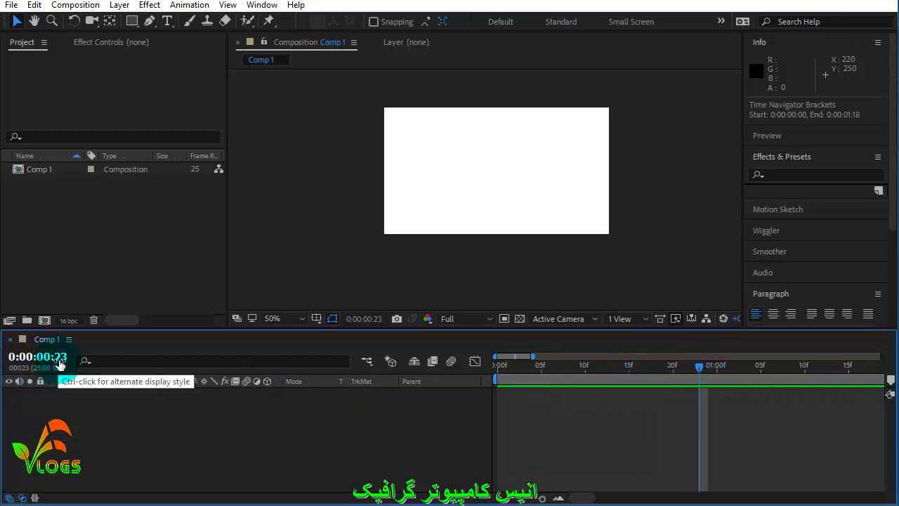
pyautogui.moveTo(699, 367); pyautogui.dragTo(705, 367)
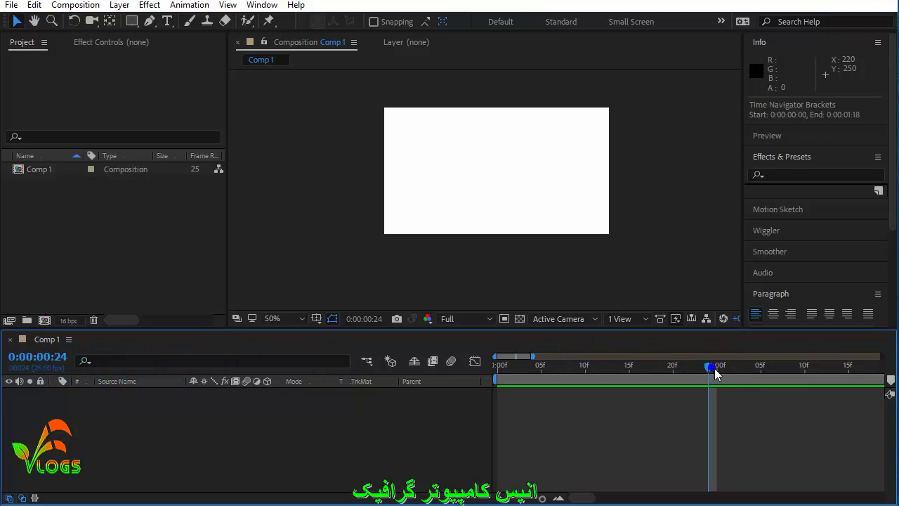
pyautogui.moveTo(715, 369)
pyautogui.mouseDown()
pyautogui.moveTo(729, 368)
pyautogui.moveTo(717, 373)
pyautogui.mouseUp()
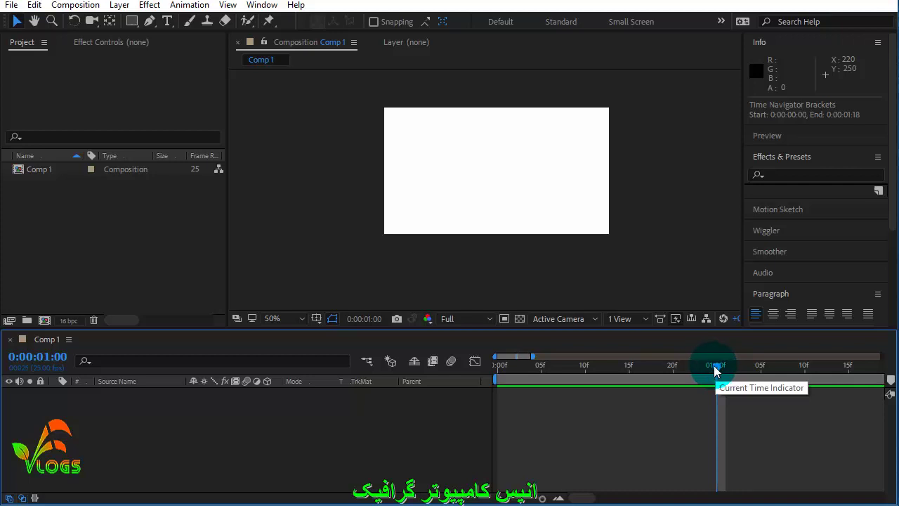
# Step: Return to the start, play and stop a Space preview, then jump to 0 with Home
pyautogui.moveTo(715, 370); pyautogui.dragTo(464, 381)
pyautogui.press('space')
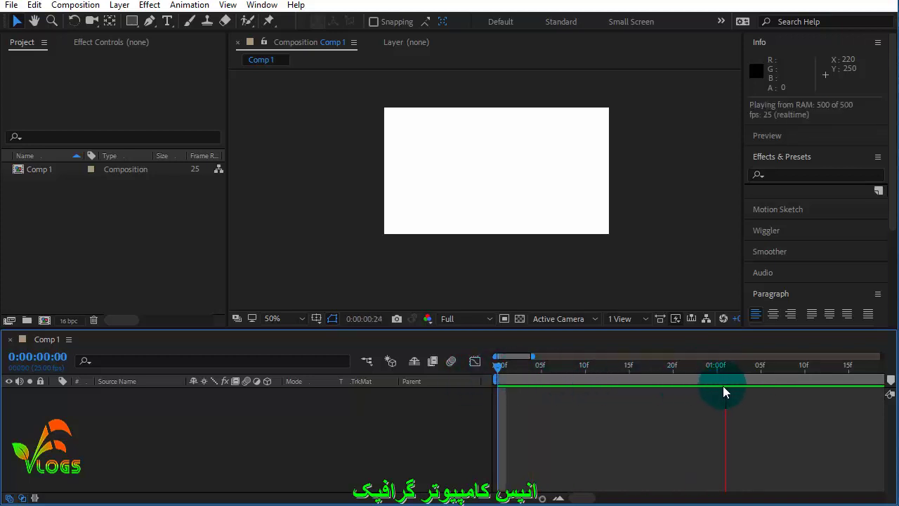
pyautogui.press('space')
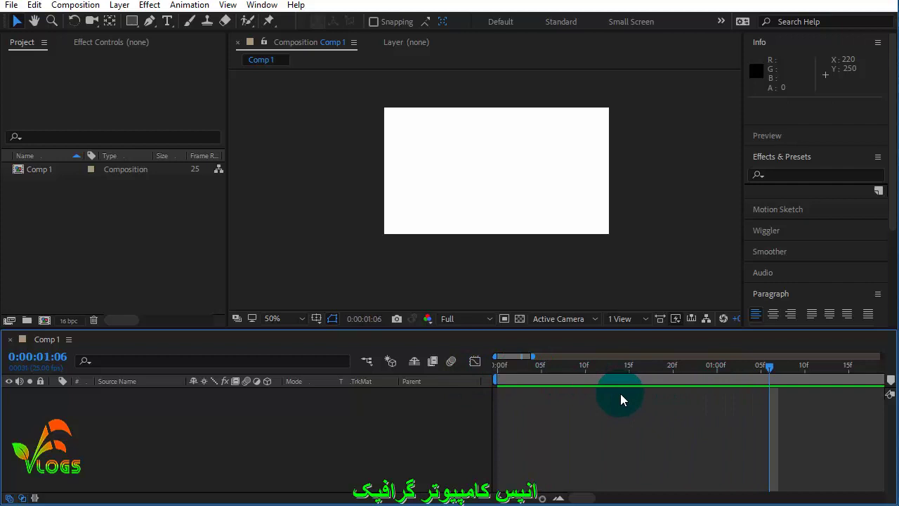
pyautogui.press('Home')
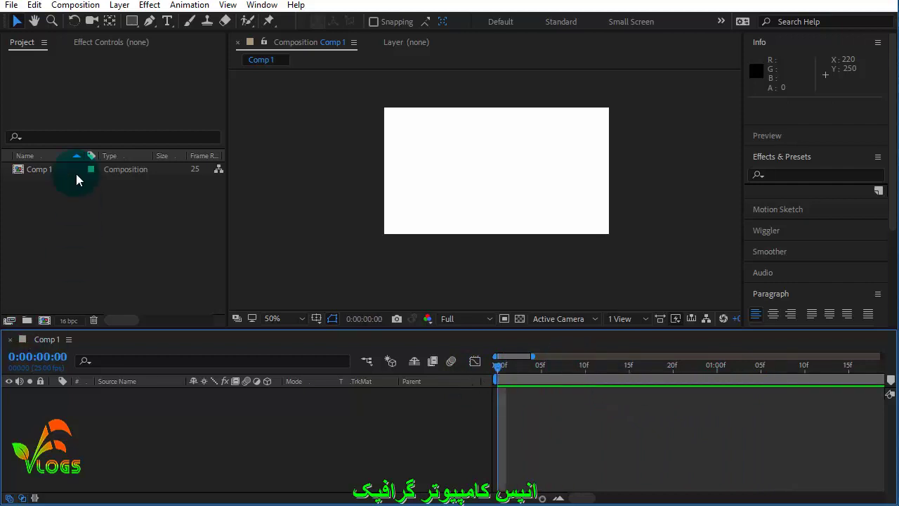
pyautogui.click(44, 319)
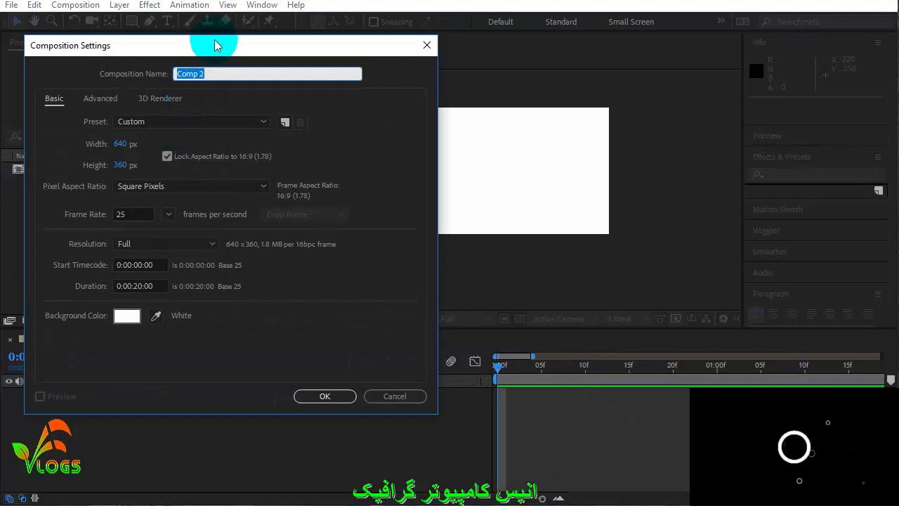
pyautogui.moveTo(215, 45); pyautogui.dragTo(249, 9)
pyautogui.doubleClick(159, 180)
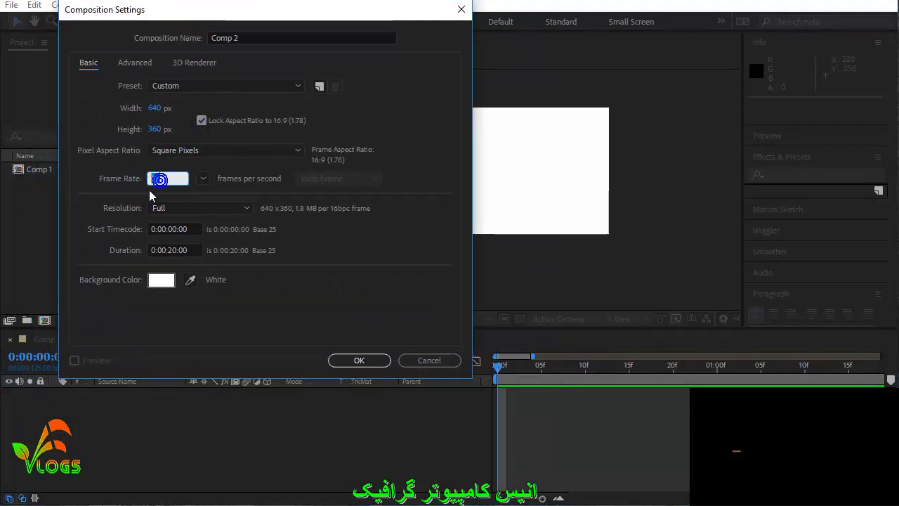
pyautogui.click(203, 178)
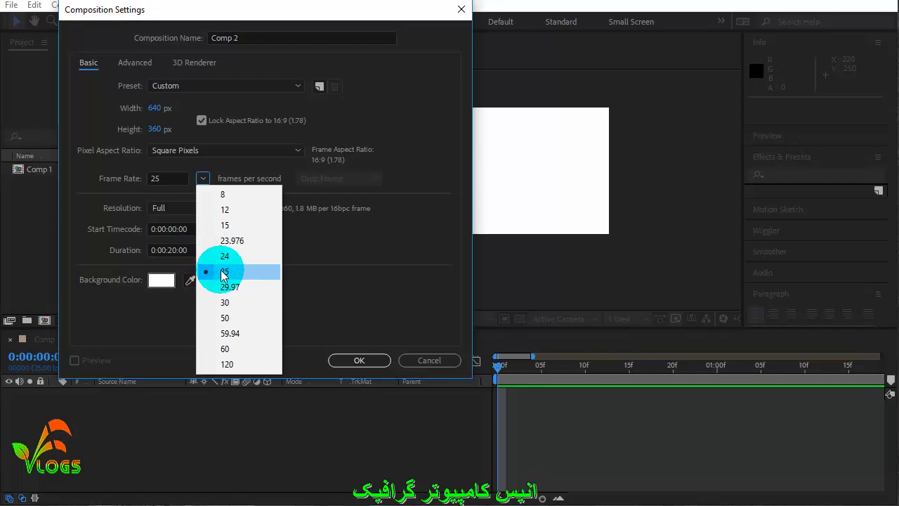
pyautogui.click(226, 366)
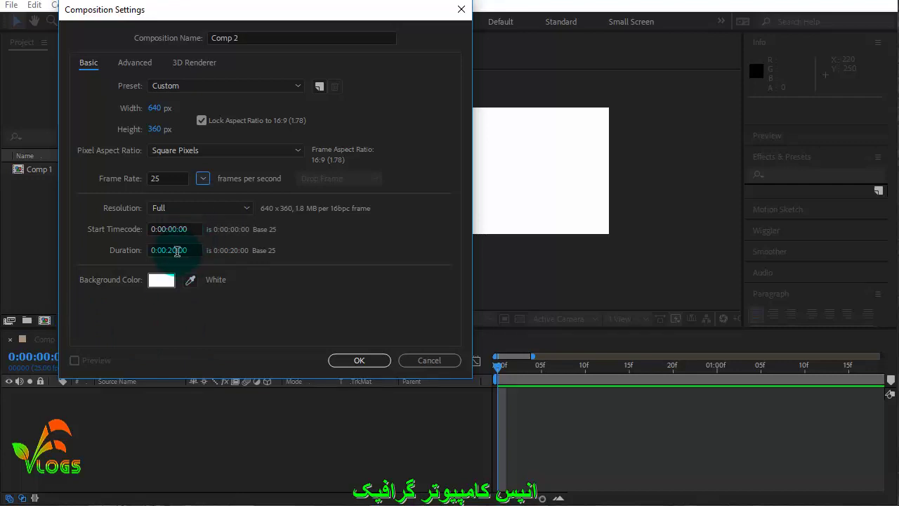
pyautogui.click(176, 252)
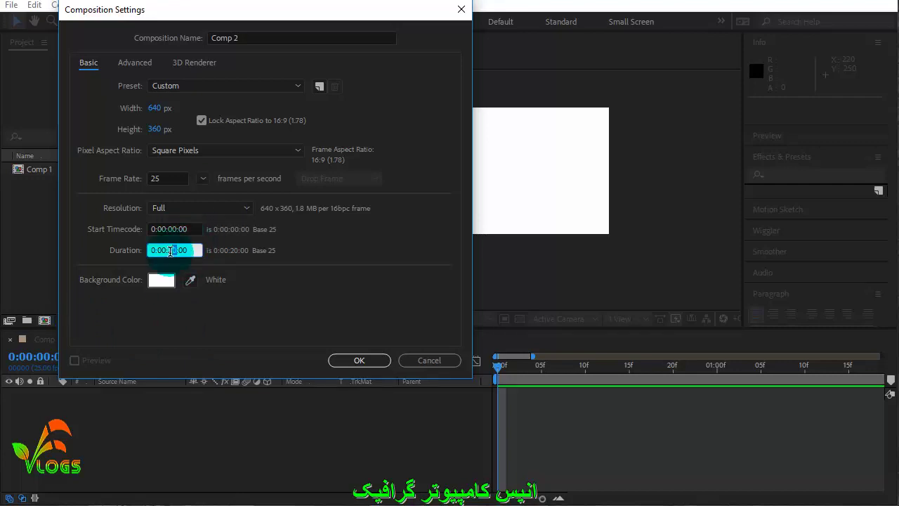
pyautogui.click(461, 9)
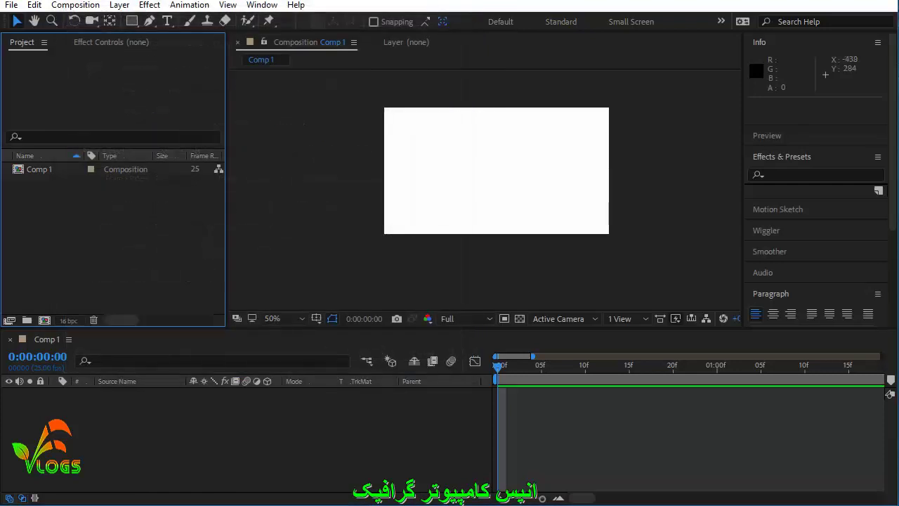
pyautogui.click(41, 175)
# Step: Change Comp 1's duration from 20 seconds to 0:00:05:00 in Composition Settings
pyautogui.rightClick(22, 167)
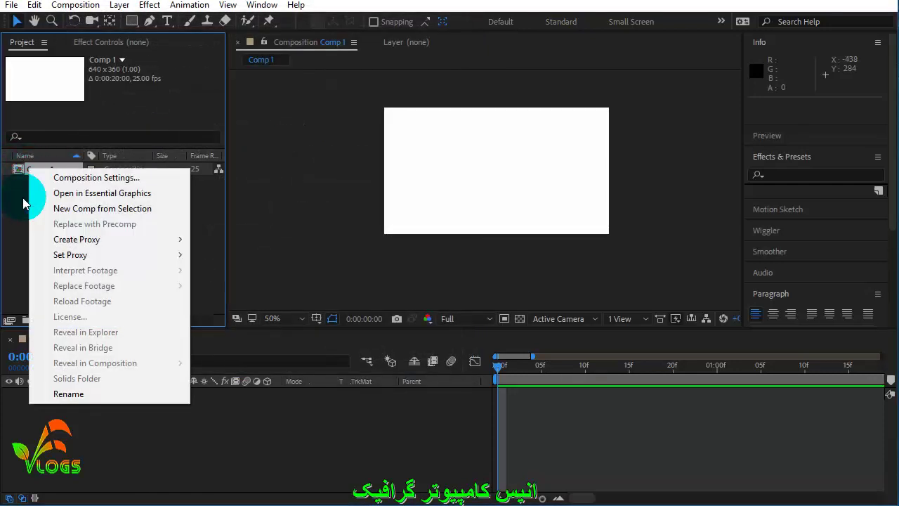
pyautogui.click(40, 178)
pyautogui.rightClick(47, 169)
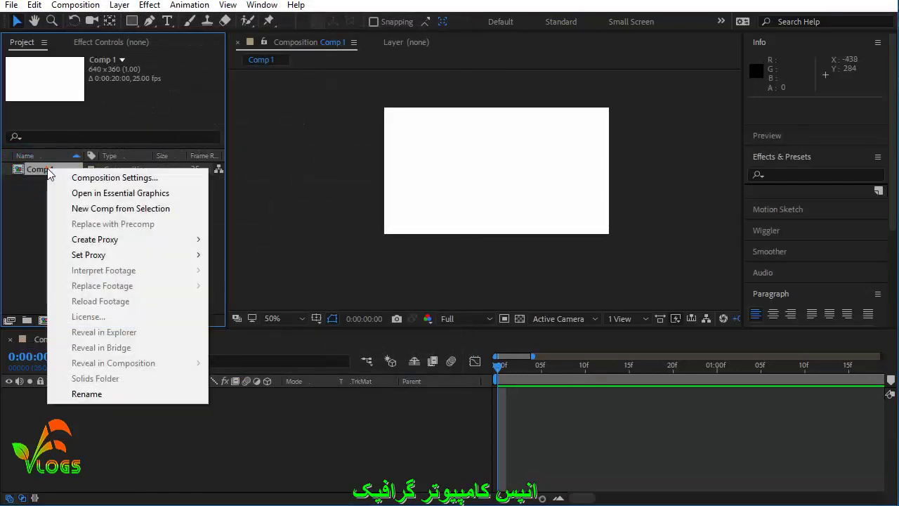
pyautogui.click(120, 180)
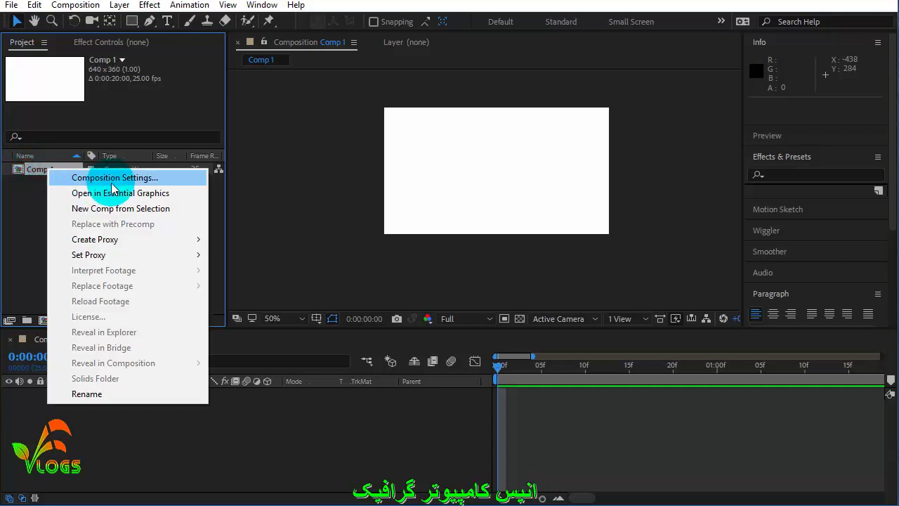
pyautogui.click(119, 180)
pyautogui.click(373, 19)
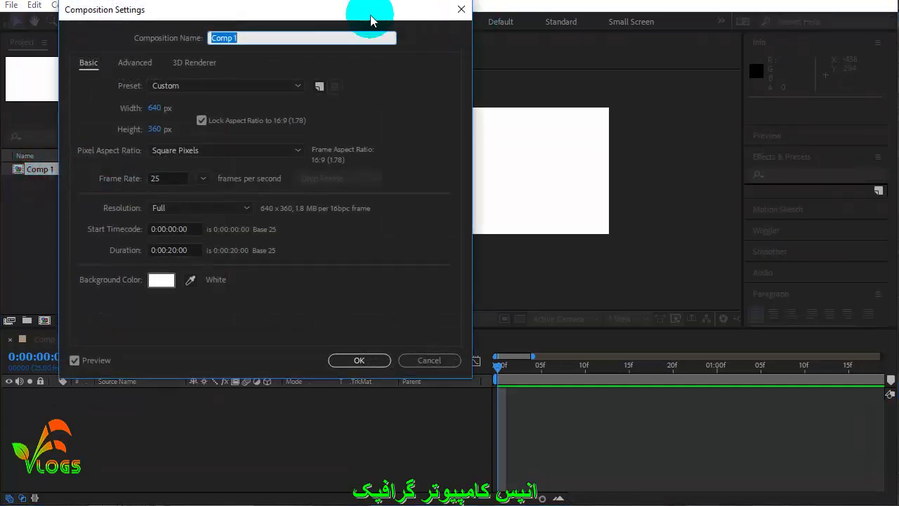
pyautogui.click(336, 40)
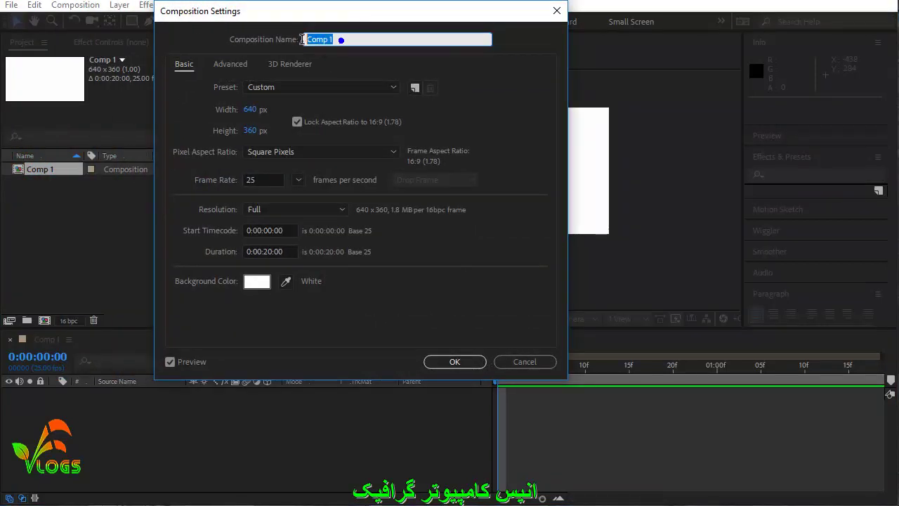
pyautogui.click(371, 44)
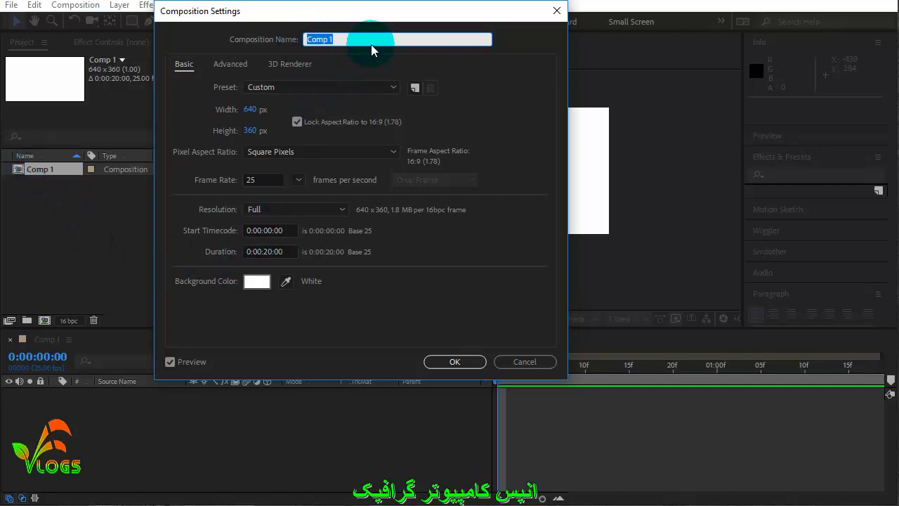
pyautogui.click(268, 246)
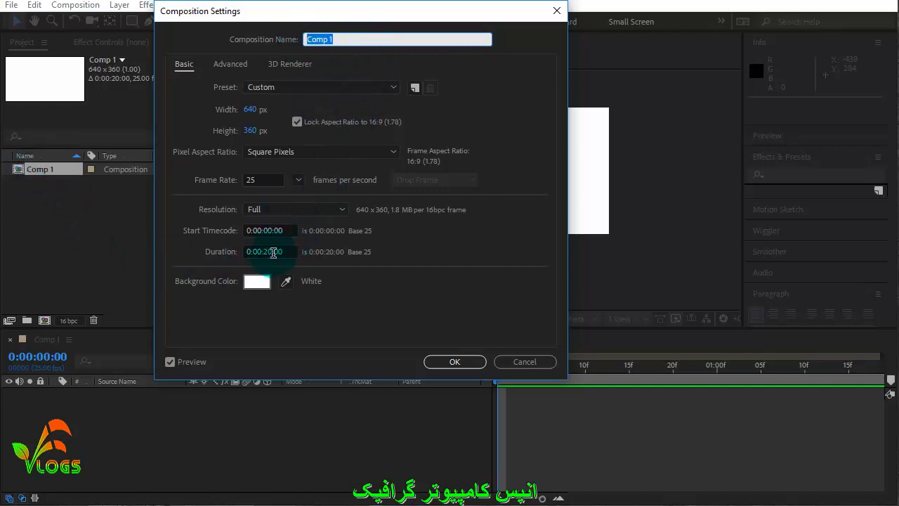
pyautogui.doubleClick(274, 252)
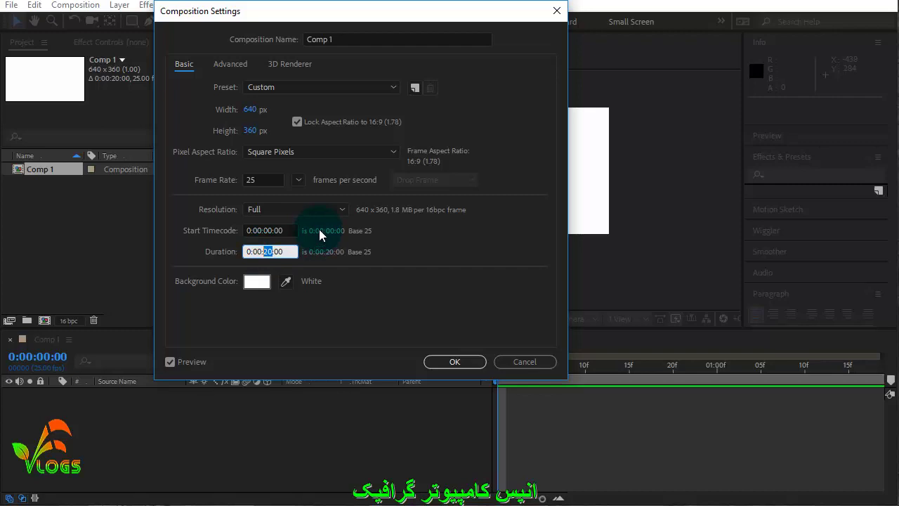
pyautogui.write('05')
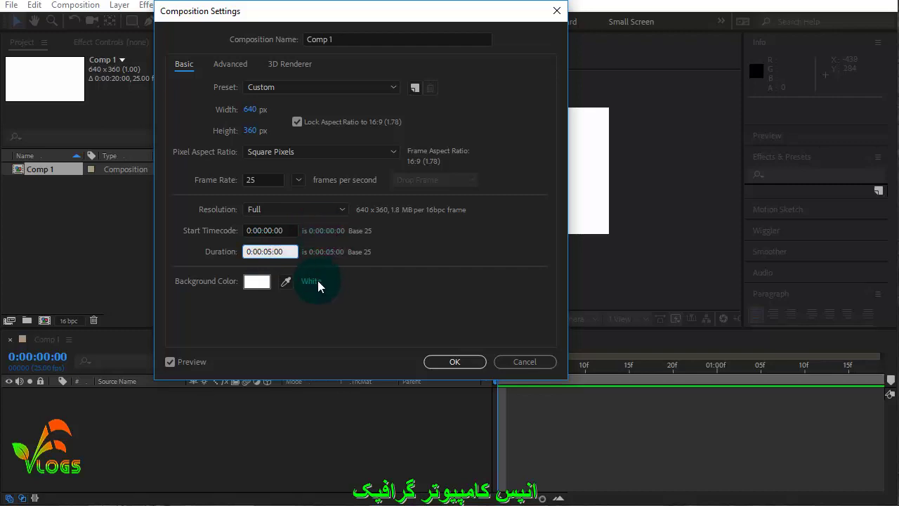
pyautogui.click(458, 363)
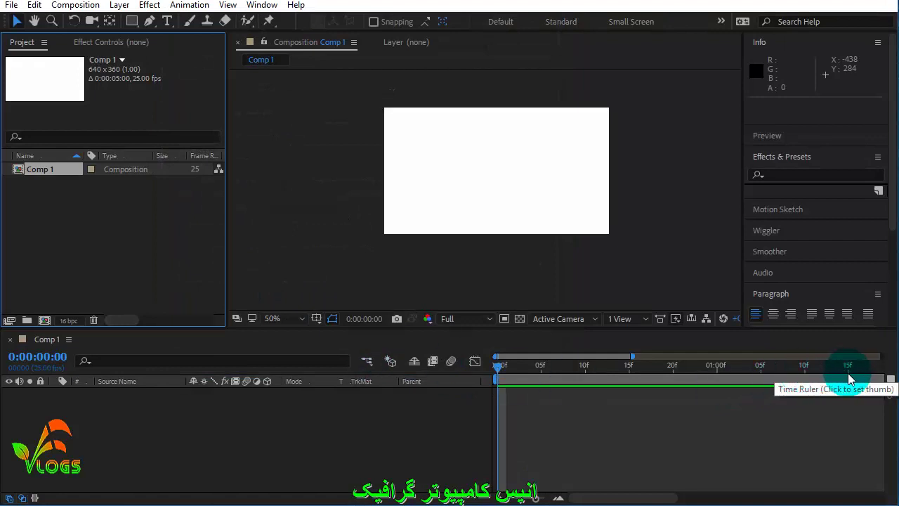
# Step: Zoom the timeline out to show all 5 seconds, then open the Composition menu
pyautogui.moveTo(536, 498); pyautogui.dragTo(501, 503)
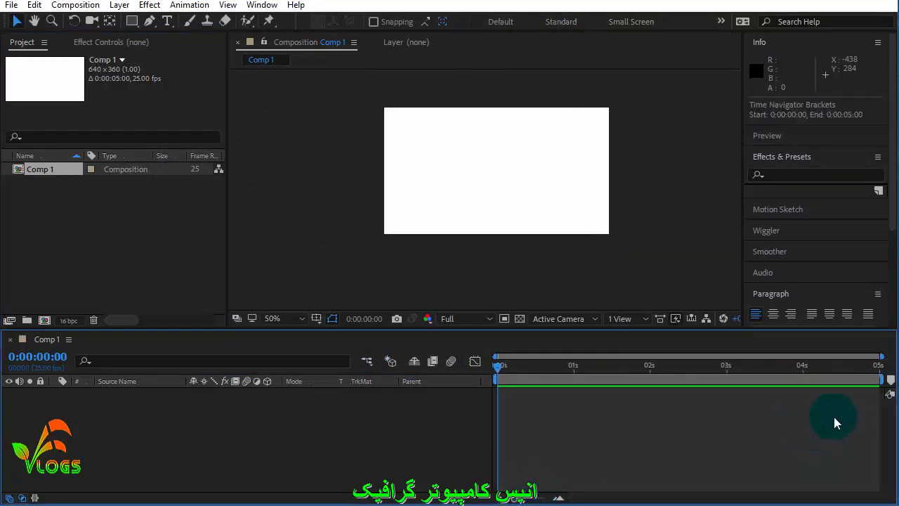
pyautogui.click(883, 376)
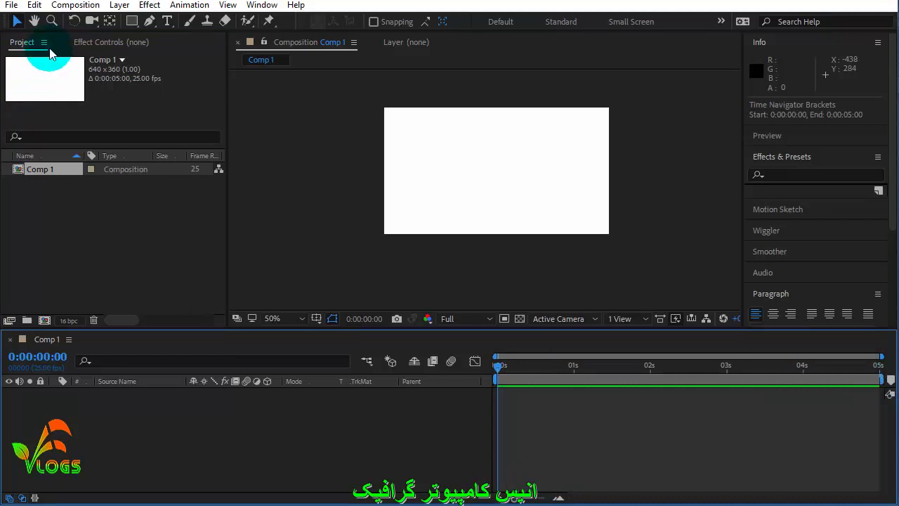
pyautogui.click(76, 5)
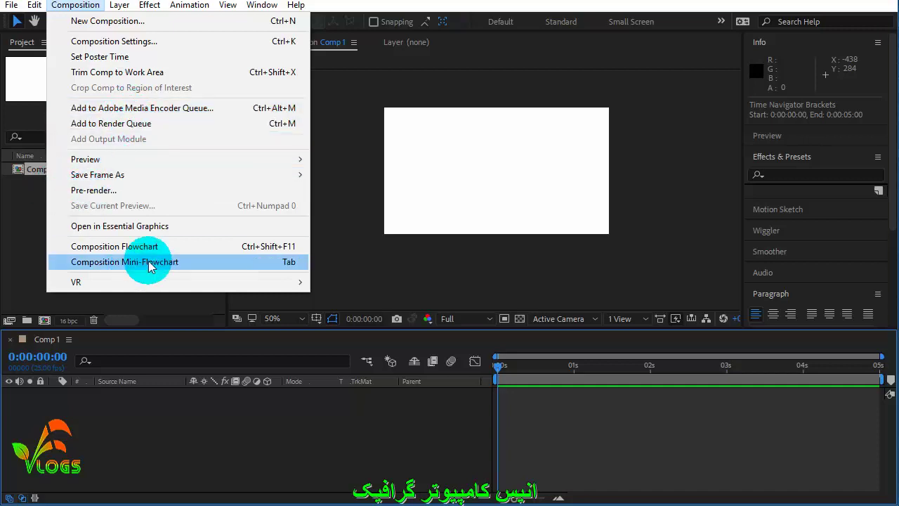
# Step: Dismiss the Composition menu with Esc and glance through the other menu-bar menus
pyautogui.press('Escape')
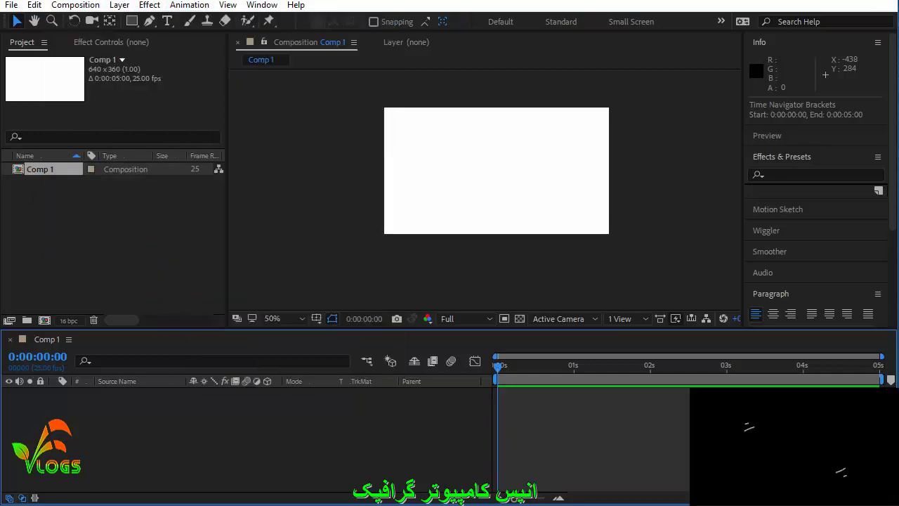
pyautogui.click(119, 4)
pyautogui.click(150, 5)
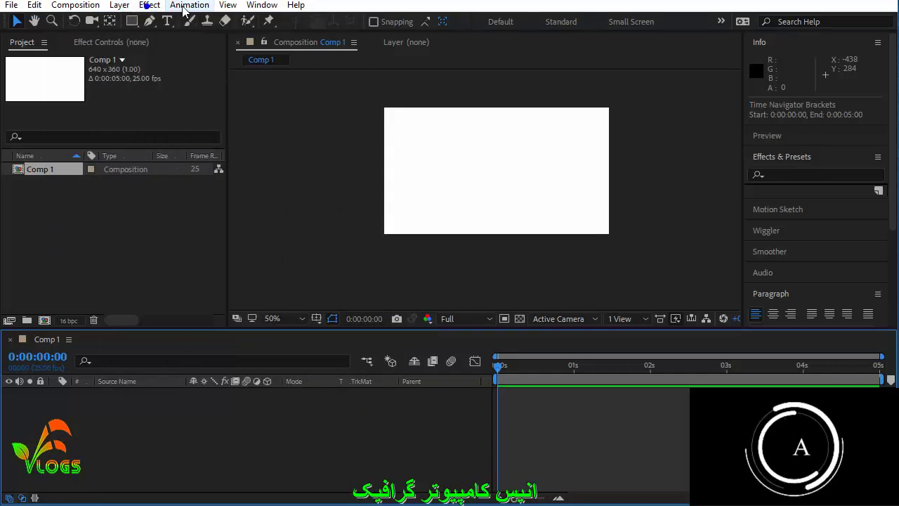
pyautogui.click(228, 5)
pyautogui.click(230, 6)
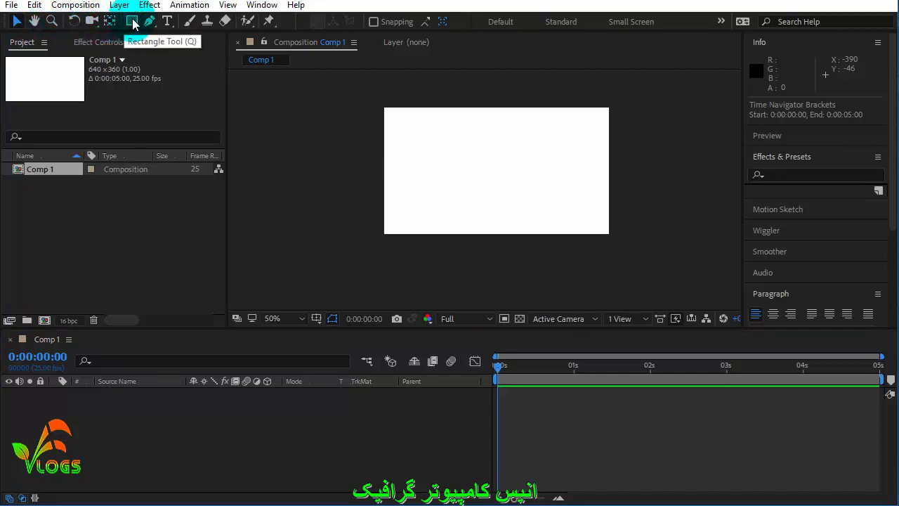
# Step: Pick the Rectangle tool and set the shape fill swatch to magenta
pyautogui.moveTo(136, 25)
pyautogui.mouseDown()
pyautogui.moveTo(181, 51)
pyautogui.moveTo(174, 36)
pyautogui.moveTo(178, 71)
pyautogui.moveTo(133, 24)
pyautogui.mouseUp()
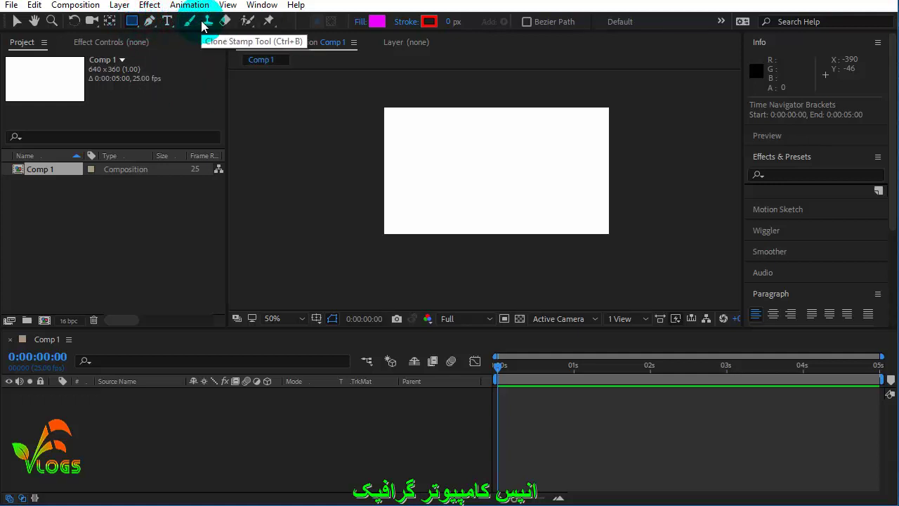
pyautogui.click(375, 22)
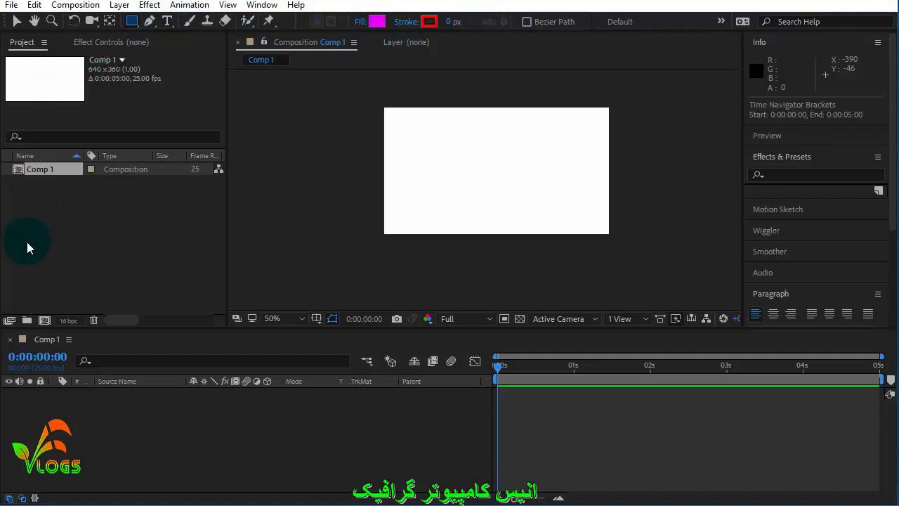
# Step: Rename the Comp 1 composition in the Project panel to 'Test'
pyautogui.click(37, 170)
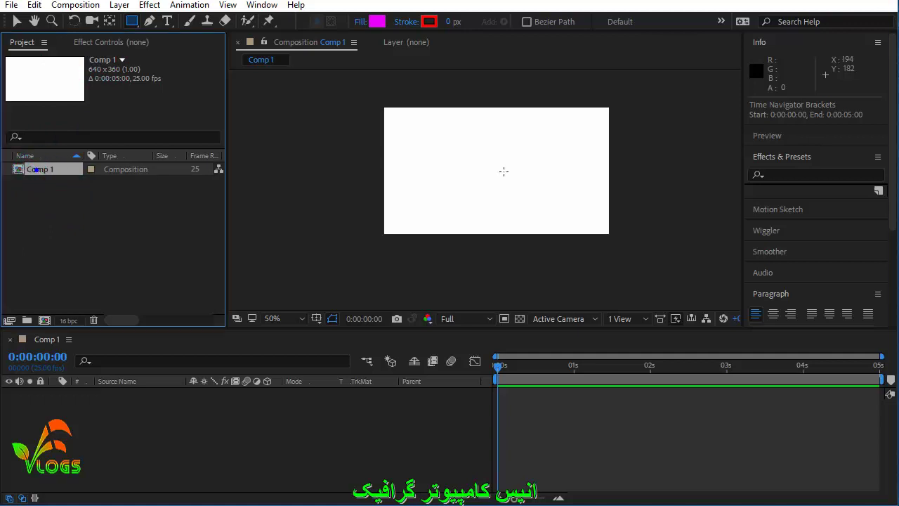
pyautogui.click(426, 185)
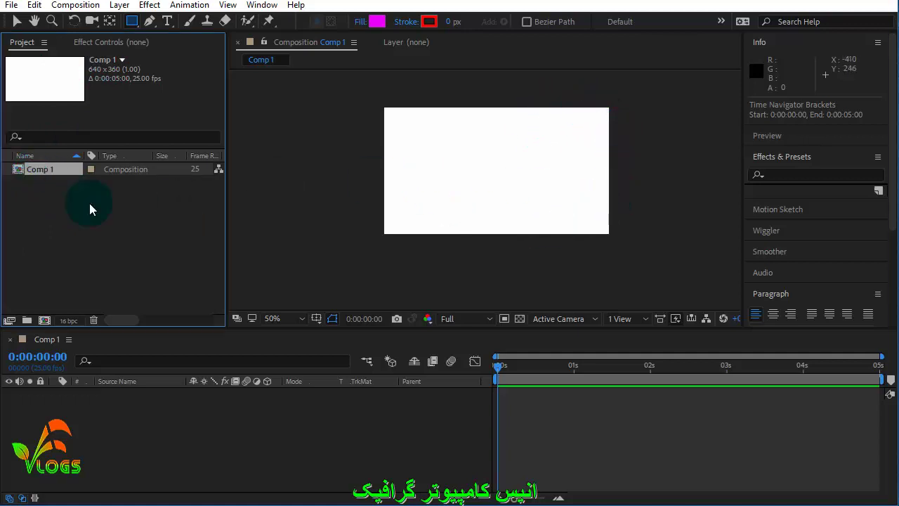
pyautogui.rightClick(44, 170)
pyautogui.click(100, 394)
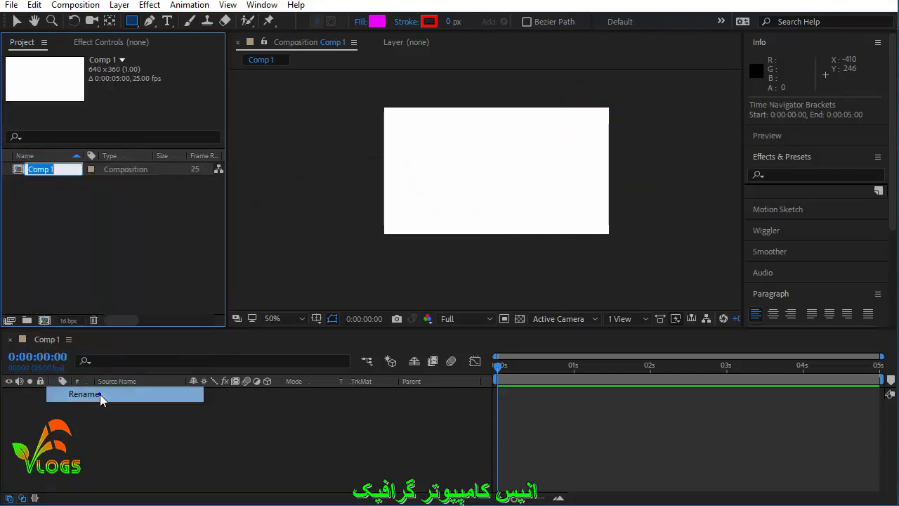
pyautogui.click(100, 267)
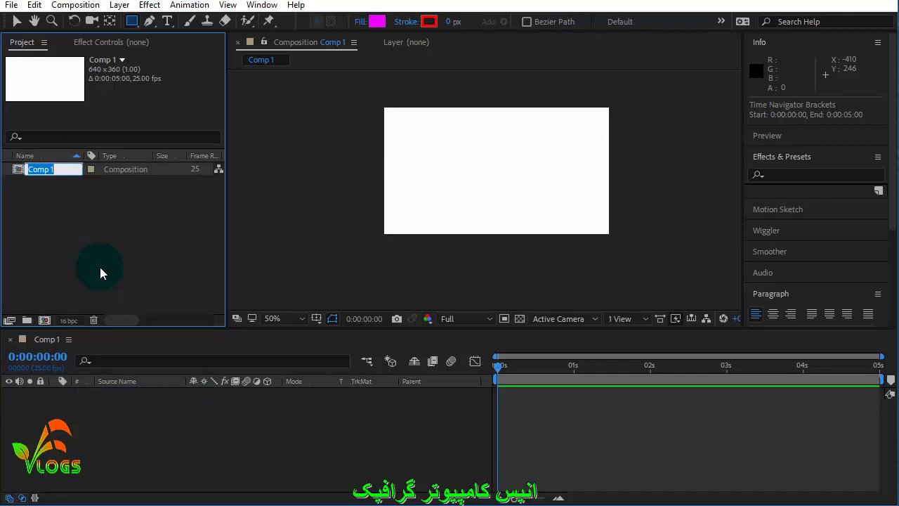
pyautogui.write('L')
pyautogui.press('BackSpace')
pyautogui.write('R')
pyautogui.press('BackSpace')
pyautogui.write('Tess')
pyautogui.press('BackSpace')
pyautogui.write('t')
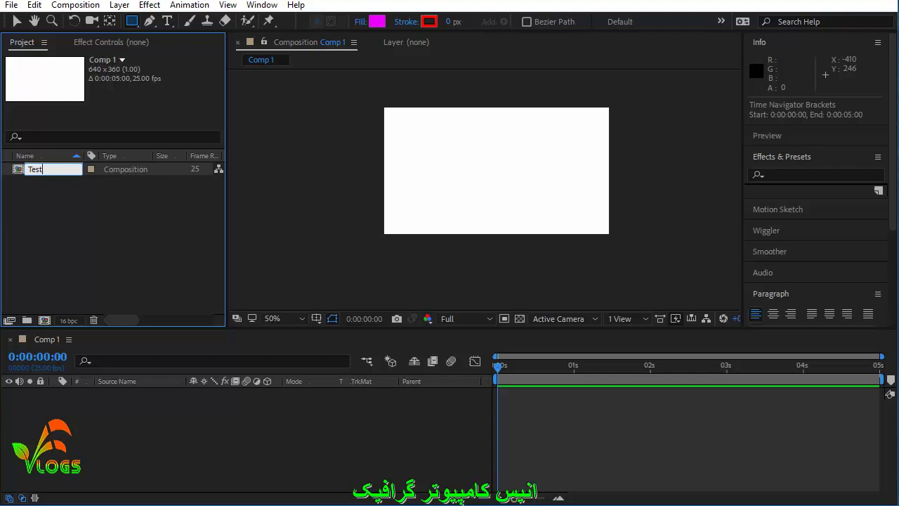
pyautogui.click(102, 276)
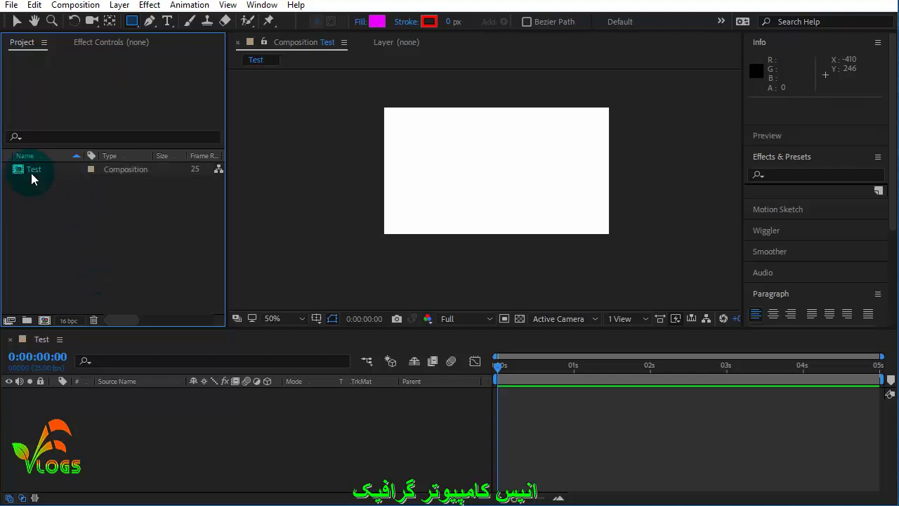
pyautogui.click(40, 340)
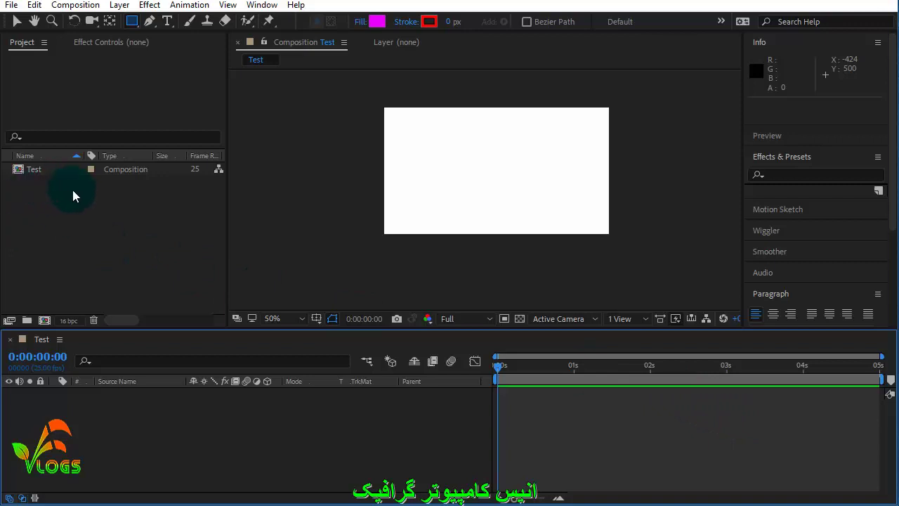
# Step: Turn on the grid overlay for the composition from the Grid and Guide Options
pyautogui.click(135, 27)
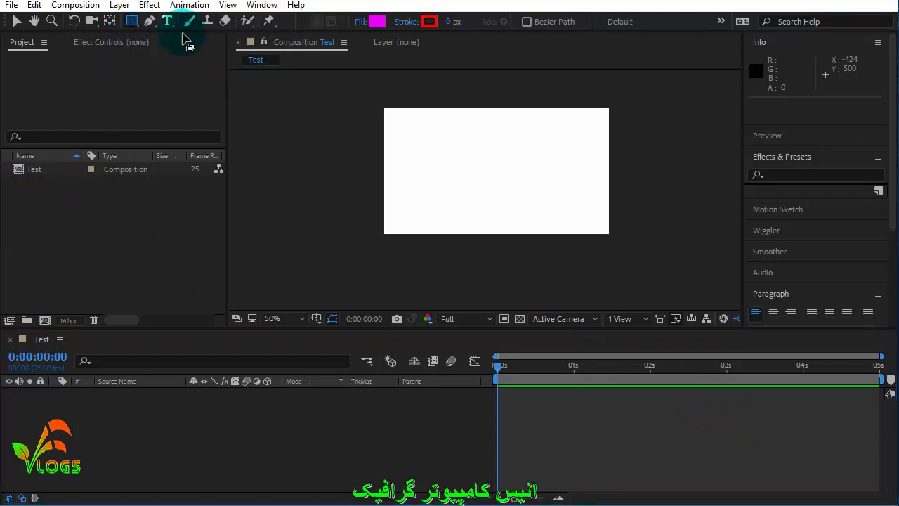
pyautogui.click(496, 142)
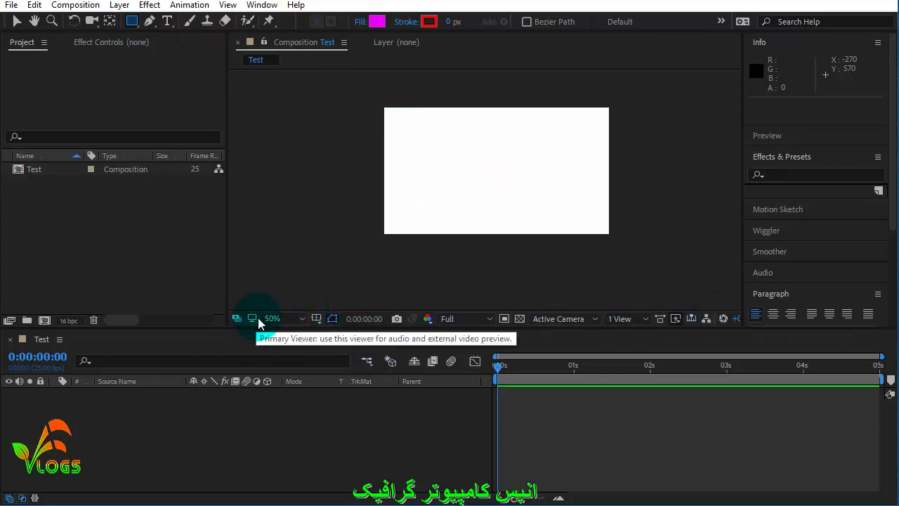
pyautogui.click(315, 320)
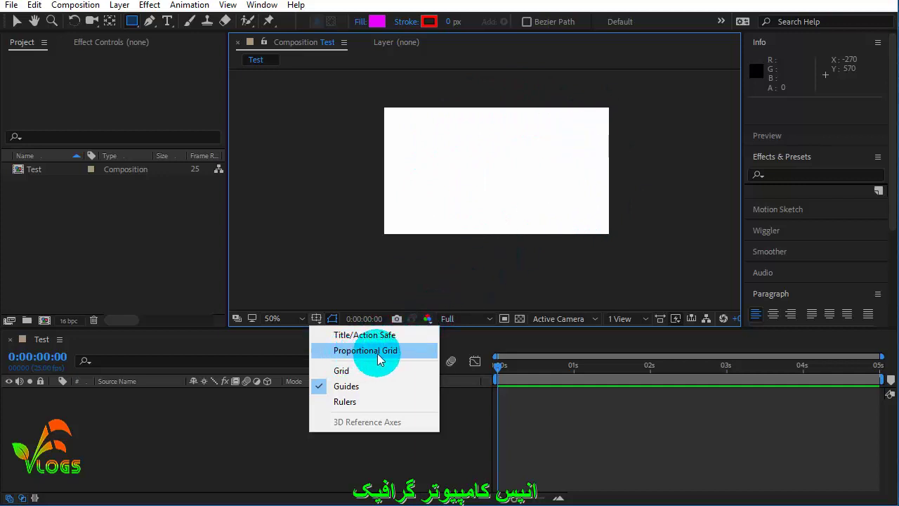
pyautogui.click(343, 370)
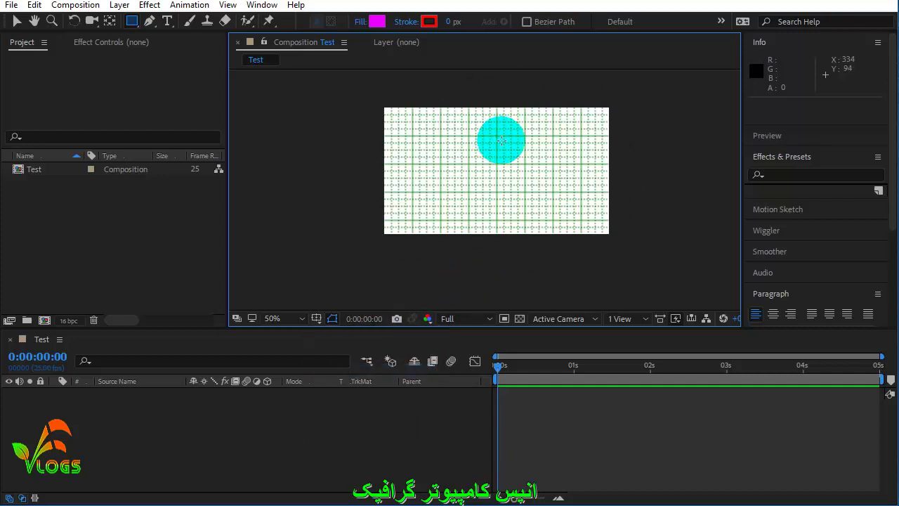
pyautogui.moveTo(456, 149)
pyautogui.mouseDown()
pyautogui.moveTo(528, 195)
pyautogui.moveTo(464, 191)
pyautogui.moveTo(516, 190)
pyautogui.mouseUp()
pyautogui.scroll(4, 482, 166)
pyautogui.scroll(-2, 550, 181)
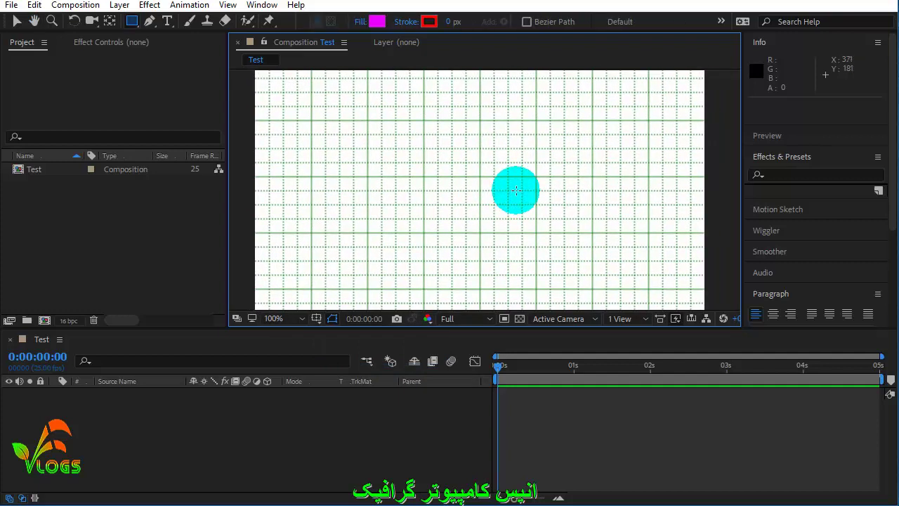
pyautogui.scroll(-2, 515, 191)
pyautogui.scroll(2, 516, 191)
pyautogui.scroll(-2, 516, 190)
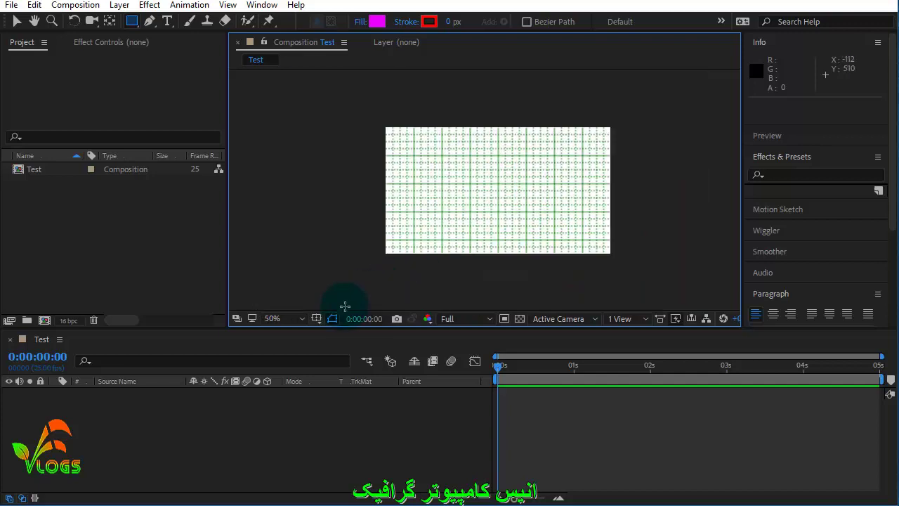
# Step: Hide the grid again and turn on the Title/Action Safe guides
pyautogui.click(316, 318)
pyautogui.click(321, 378)
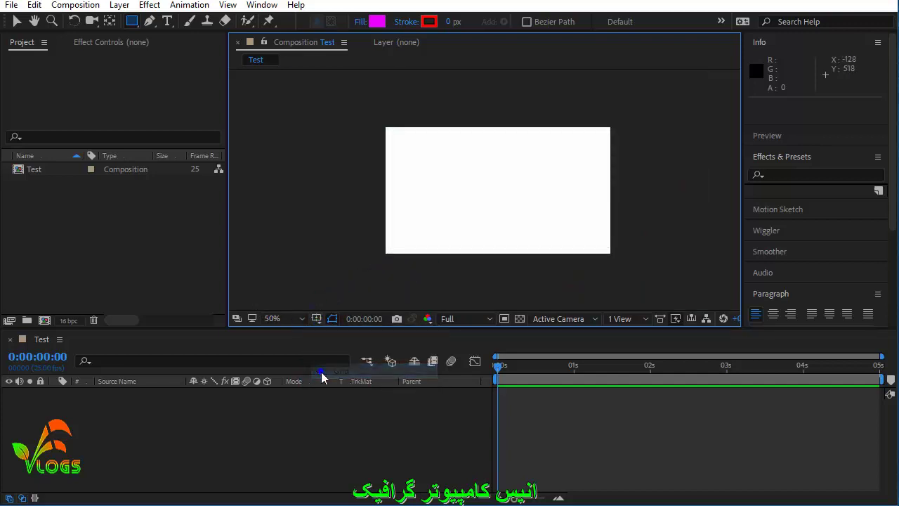
pyautogui.click(316, 318)
pyautogui.click(343, 335)
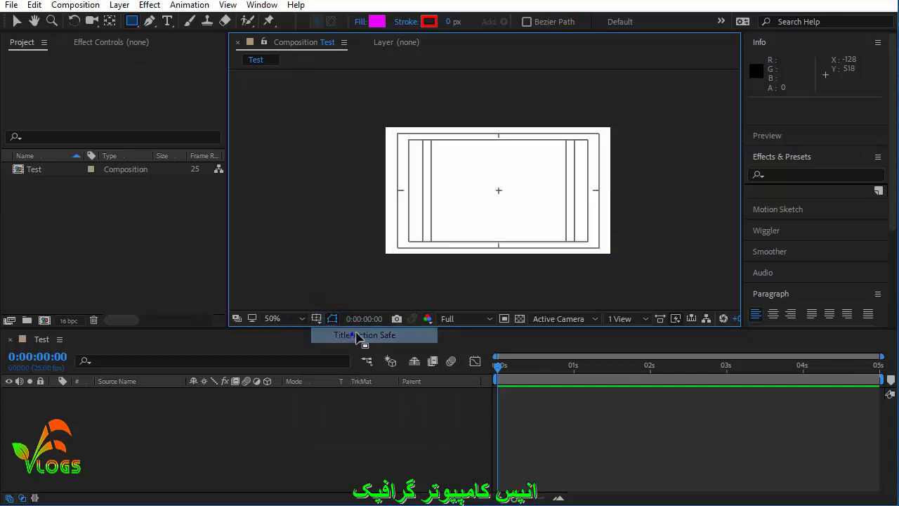
pyautogui.scroll(4, 516, 196)
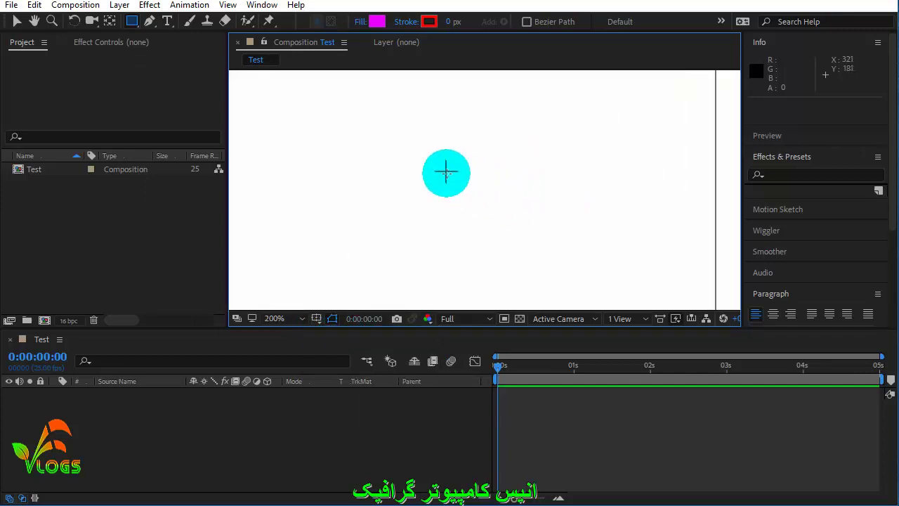
# Step: Draw a wide magenta rounded rectangle with extra corner rounding, then set the view to 100%
pyautogui.scroll(2, 448, 171)
pyautogui.scroll(-2, 448, 171)
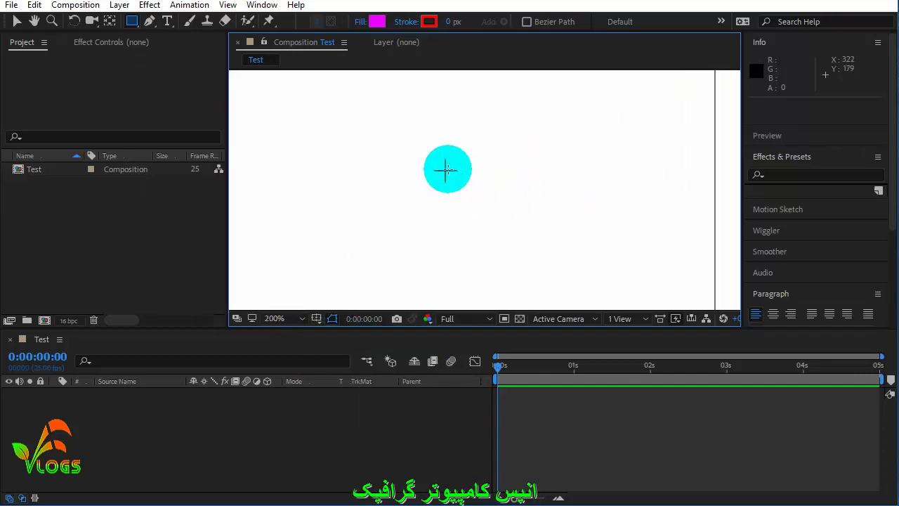
pyautogui.moveTo(131, 21); pyautogui.dragTo(180, 43)
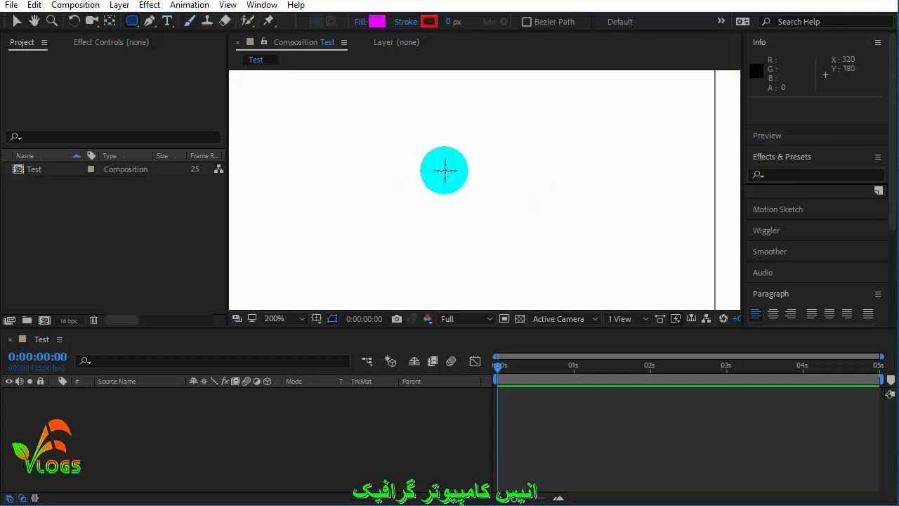
pyautogui.moveTo(444, 170); pyautogui.dragTo(532, 223)
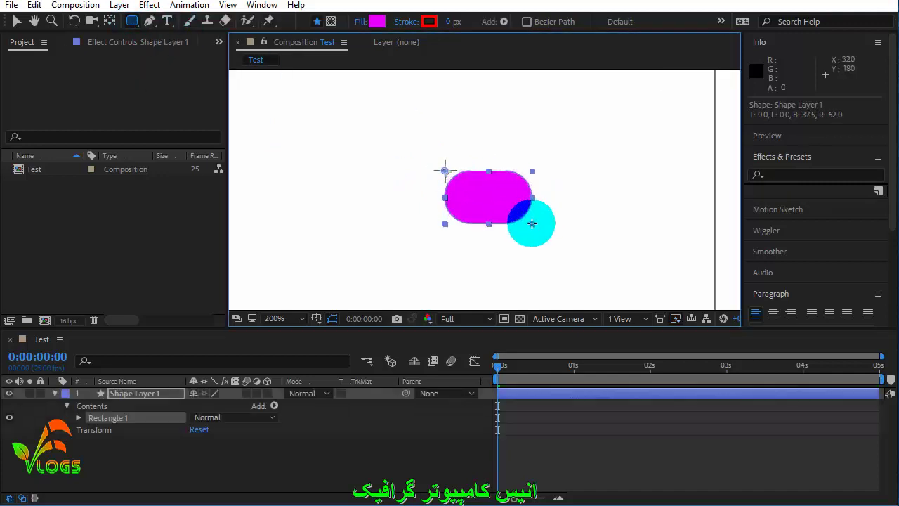
pyautogui.moveTo(531, 224)
pyautogui.keyDown('shift'); pyautogui.mouseDown()
pyautogui.moveTo(552, 227)
pyautogui.moveTo(486, 177)
pyautogui.mouseUp(); pyautogui.keyUp('shift')
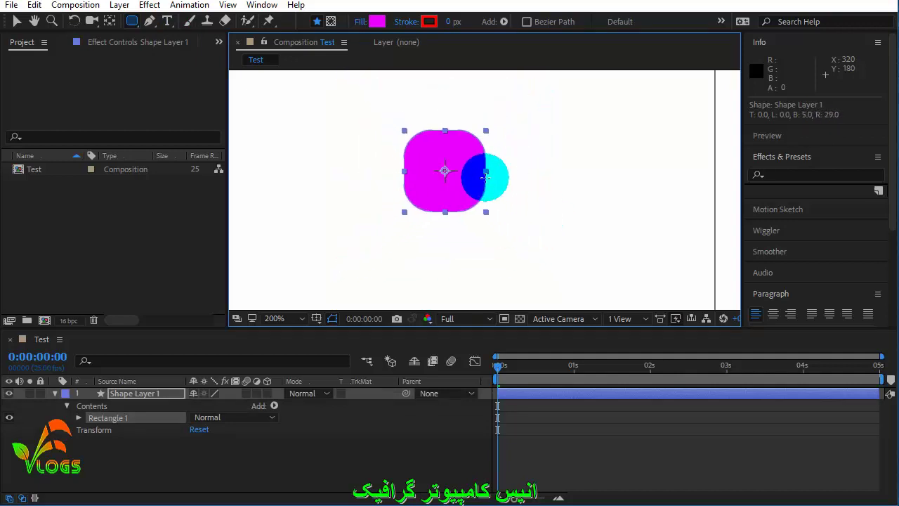
pyautogui.press('Up')
pyautogui.press('Up')
pyautogui.press('Up')
pyautogui.moveTo(486, 177)
pyautogui.keyDown('shift'); pyautogui.mouseDown()
pyautogui.moveTo(517, 197)
pyautogui.moveTo(568, 198)
pyautogui.moveTo(494, 203)
pyautogui.mouseUp(); pyautogui.keyUp('shift')
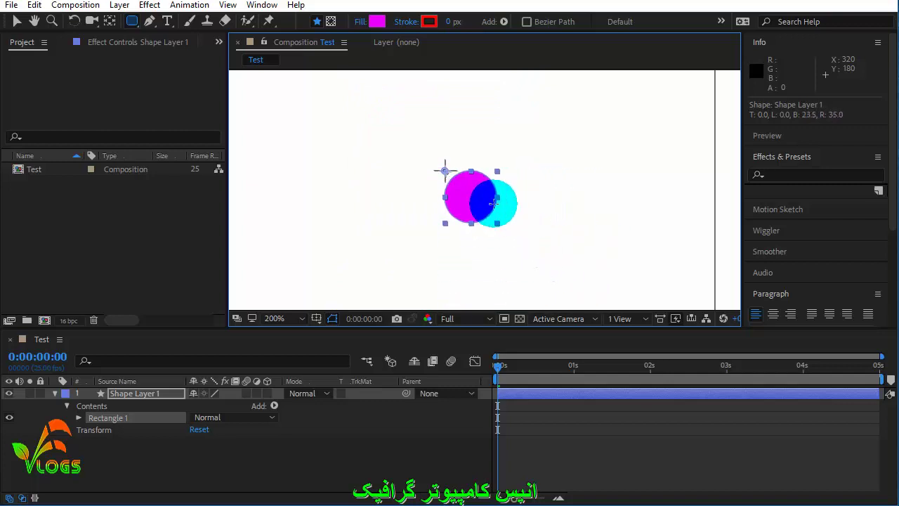
pyautogui.moveTo(494, 203)
pyautogui.mouseDown()
pyautogui.moveTo(652, 253)
pyautogui.moveTo(638, 253)
pyautogui.mouseUp()
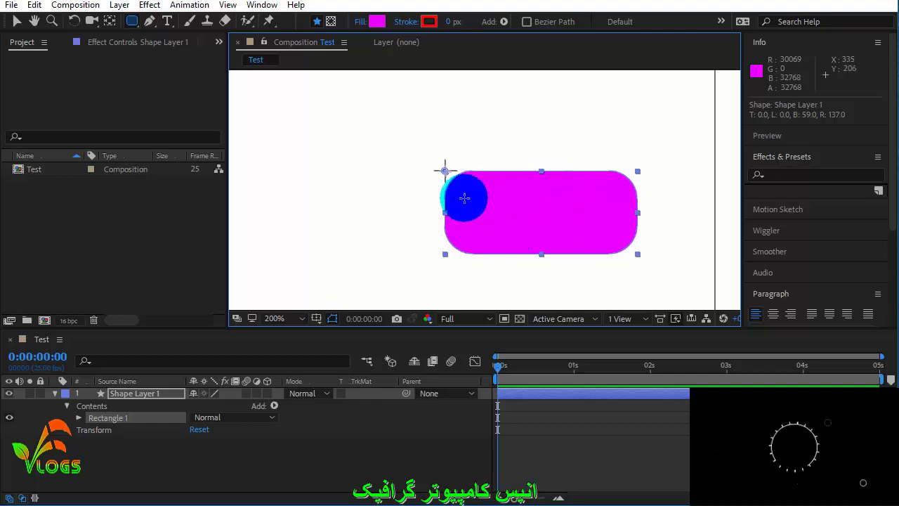
pyautogui.press(',')
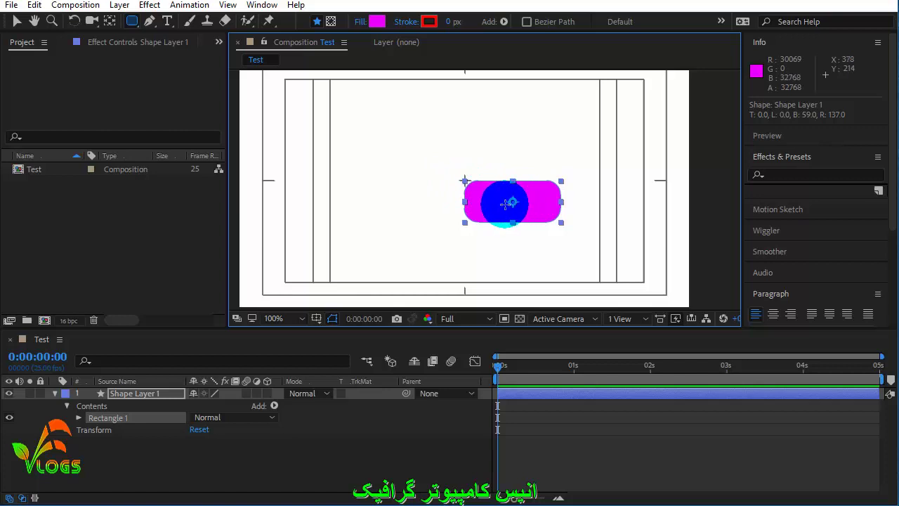
# Step: Move the rectangle's anchor point around, leaving it near the shape's centre
pyautogui.click(110, 22)
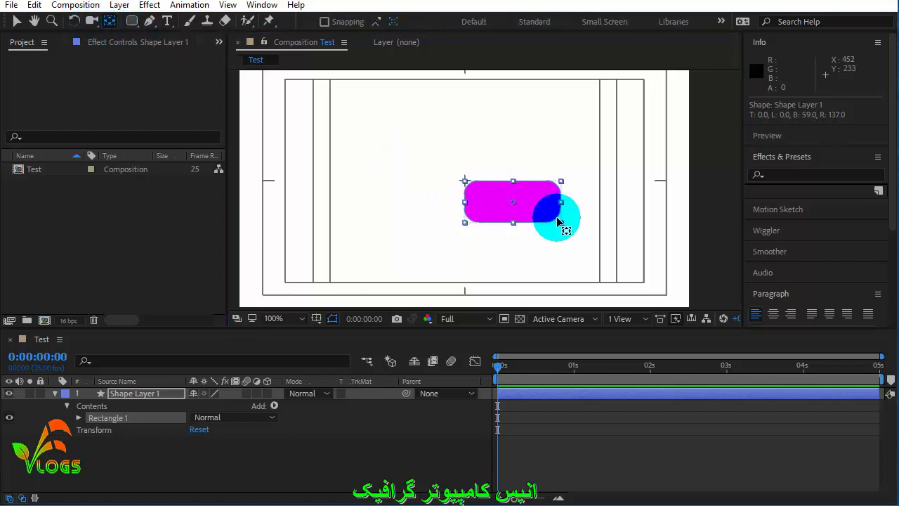
pyautogui.moveTo(520, 208)
pyautogui.mouseDown()
pyautogui.moveTo(546, 144)
pyautogui.moveTo(538, 127)
pyautogui.mouseUp()
pyautogui.moveTo(523, 177); pyautogui.dragTo(516, 208)
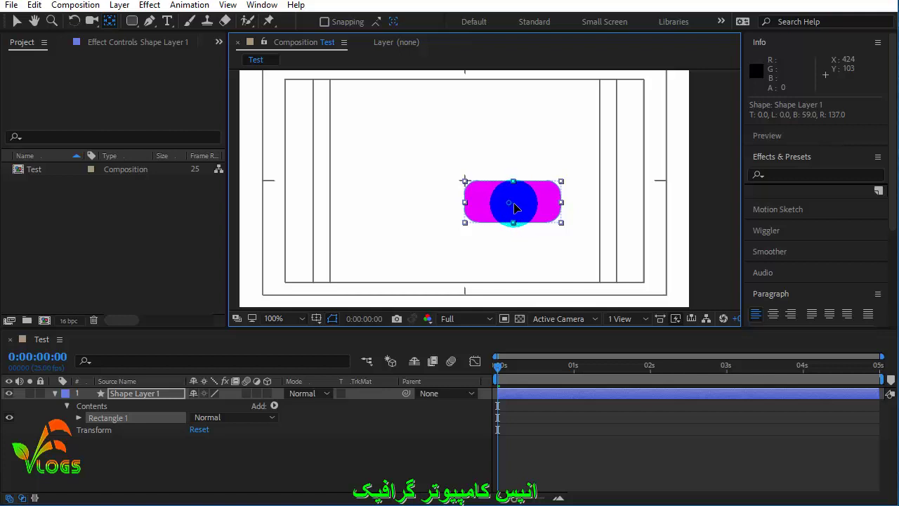
pyautogui.moveTo(517, 208); pyautogui.dragTo(521, 139)
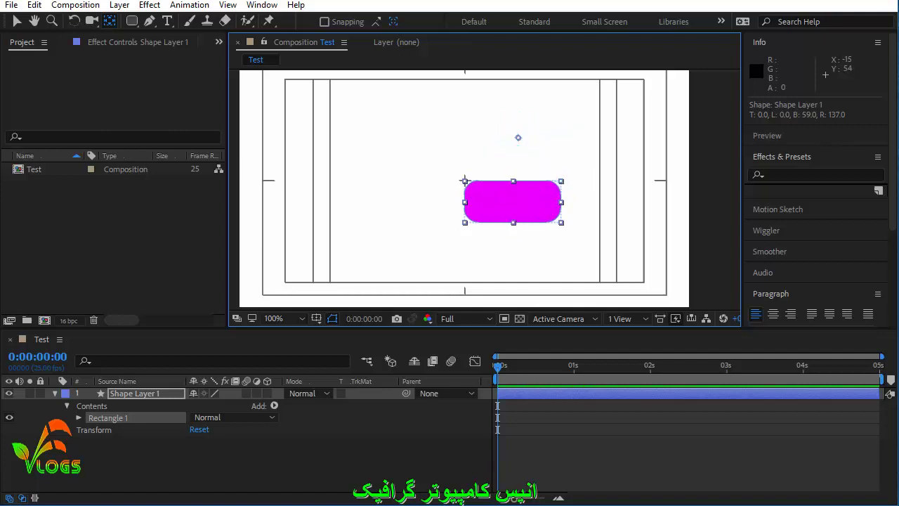
# Step: Reposition the magenta rectangle, centre it with Ctrl+Home, and scale it up from a corner
pyautogui.press('v')
pyautogui.click(528, 200)
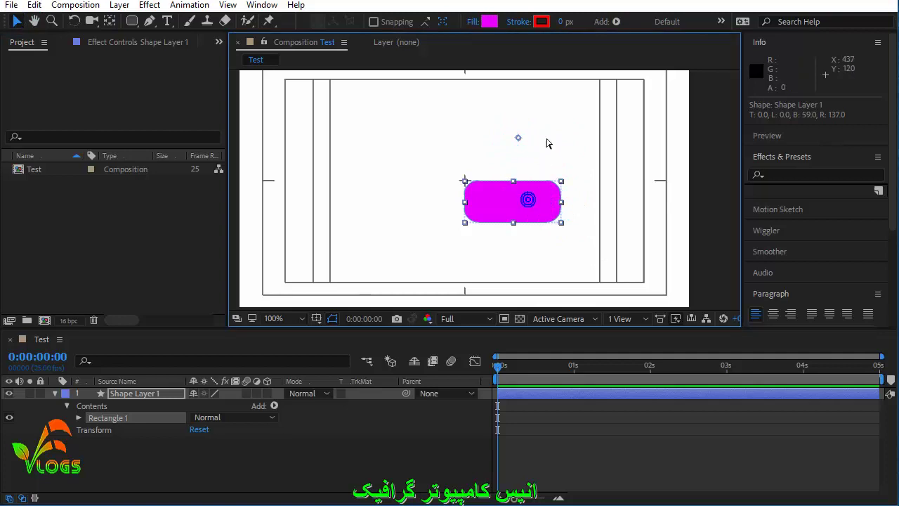
pyautogui.moveTo(545, 138); pyautogui.dragTo(519, 142)
pyautogui.moveTo(519, 209); pyautogui.dragTo(498, 203)
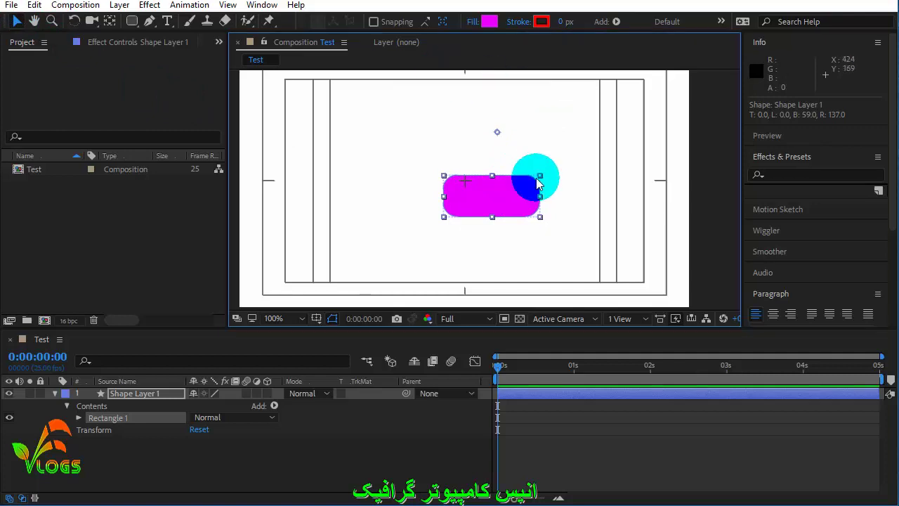
pyautogui.moveTo(445, 70)
pyautogui.mouseDown()
pyautogui.moveTo(506, 205)
pyautogui.moveTo(460, 203)
pyautogui.moveTo(568, 223)
pyautogui.mouseUp()
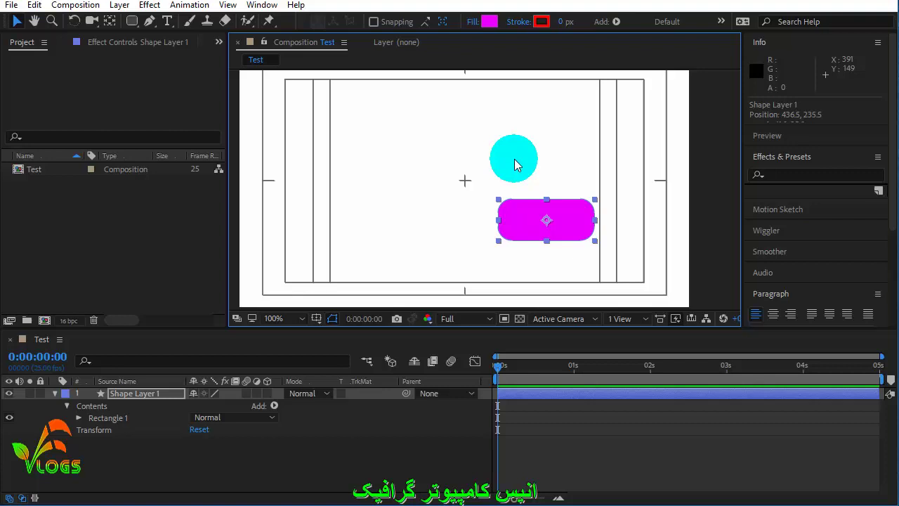
pyautogui.hotkey('ctrl', 'Home')
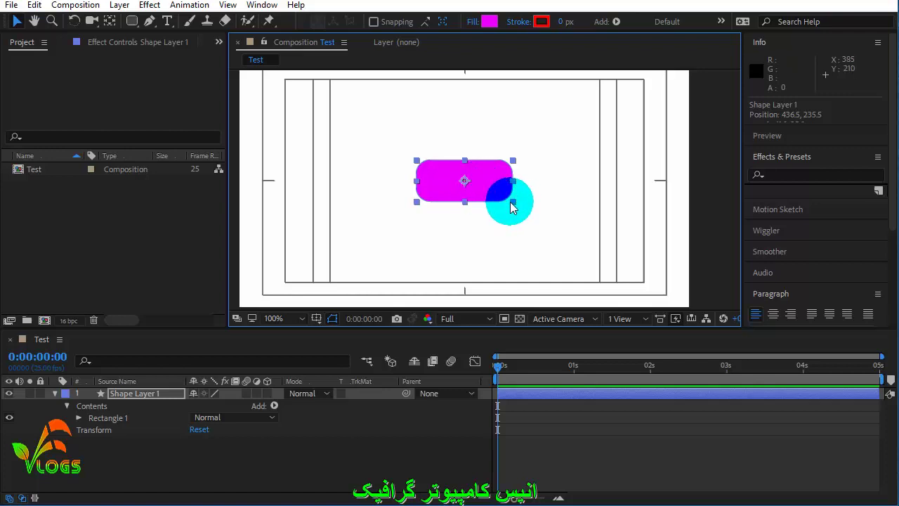
pyautogui.moveTo(513, 202); pyautogui.dragTo(547, 210)
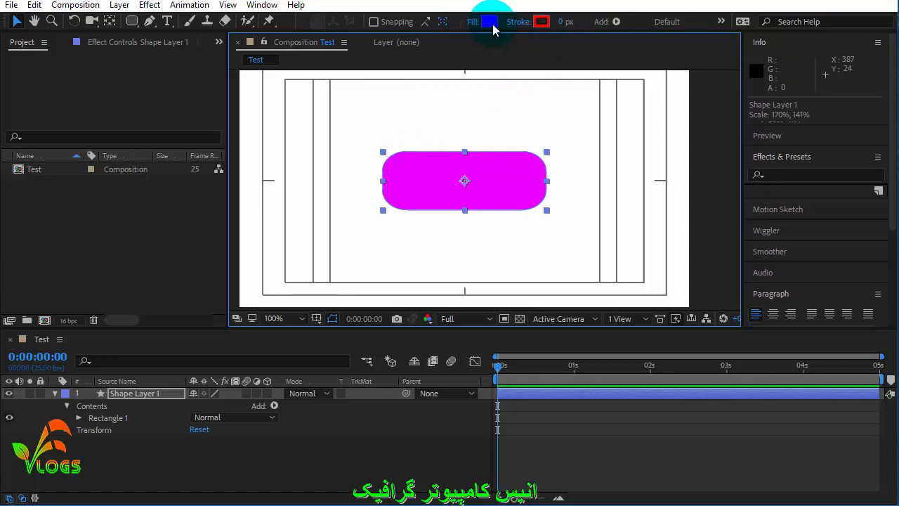
# Step: Change Rectangle 1's fill colour to a dark red
pyautogui.click(493, 24)
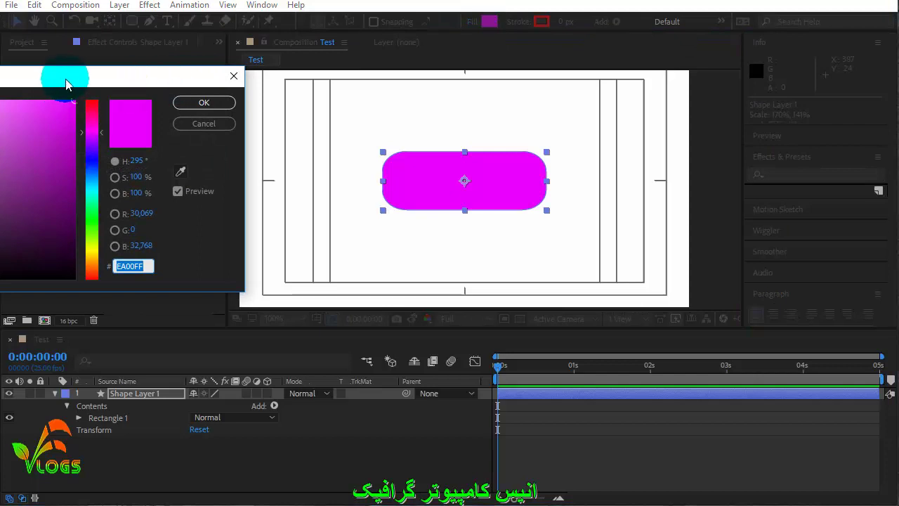
pyautogui.moveTo(67, 84)
pyautogui.mouseDown()
pyautogui.moveTo(201, 64)
pyautogui.moveTo(186, 34)
pyautogui.mouseUp()
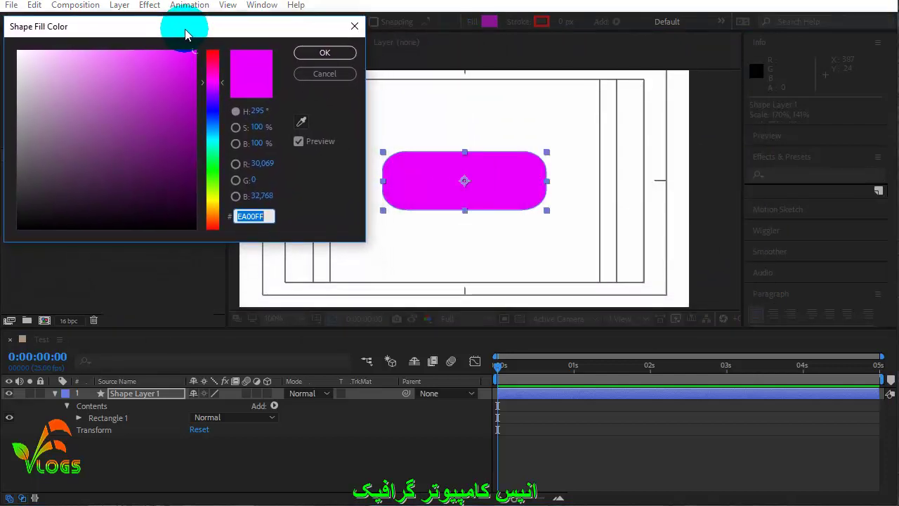
pyautogui.click(214, 53)
pyautogui.click(197, 102)
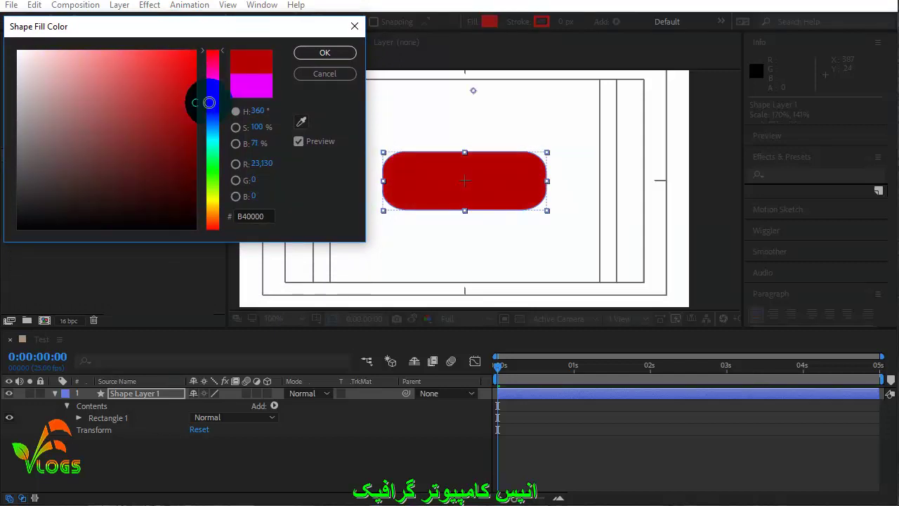
pyautogui.click(325, 53)
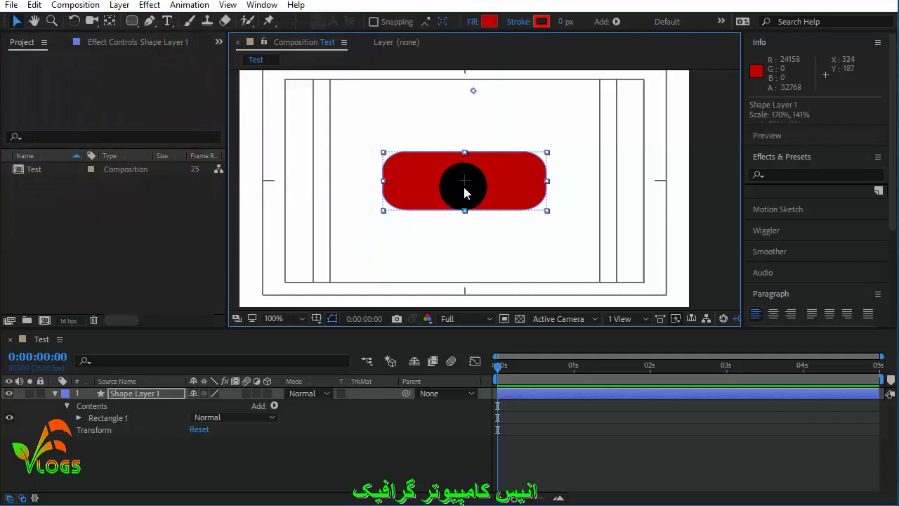
# Step: Set the rectangle's stroke colour to cyan (00CCFF)
pyautogui.click(545, 23)
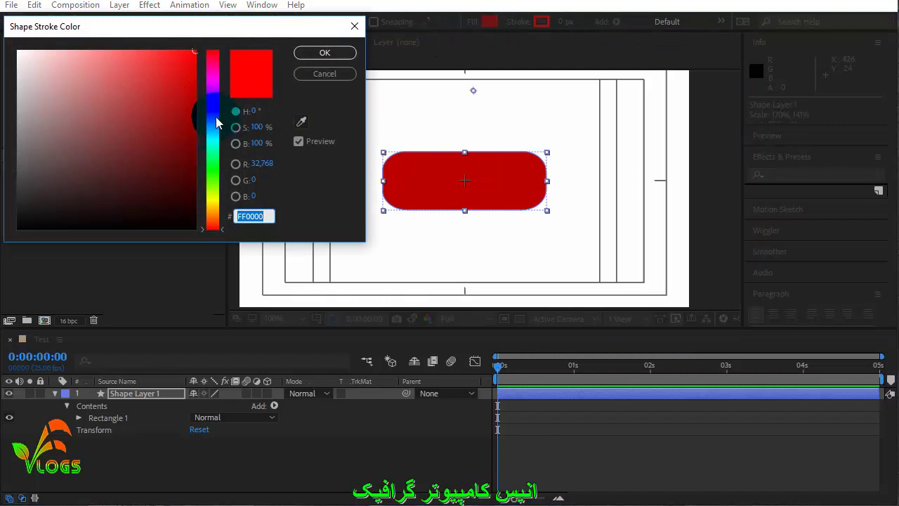
pyautogui.moveTo(211, 135); pyautogui.dragTo(225, 135)
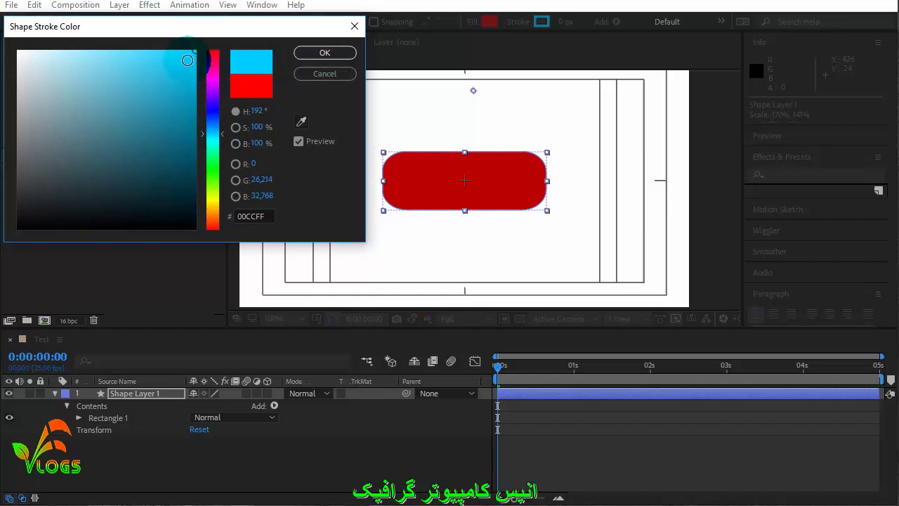
pyautogui.click(325, 54)
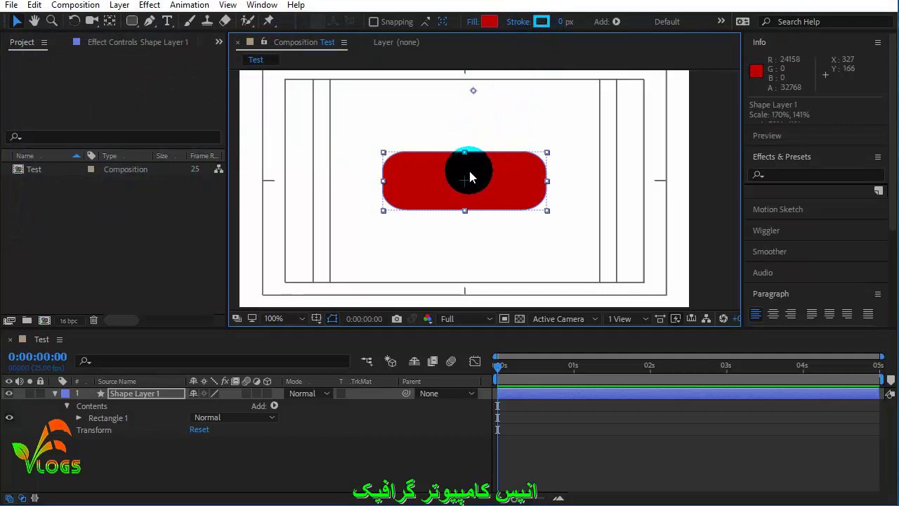
pyautogui.click(557, 21)
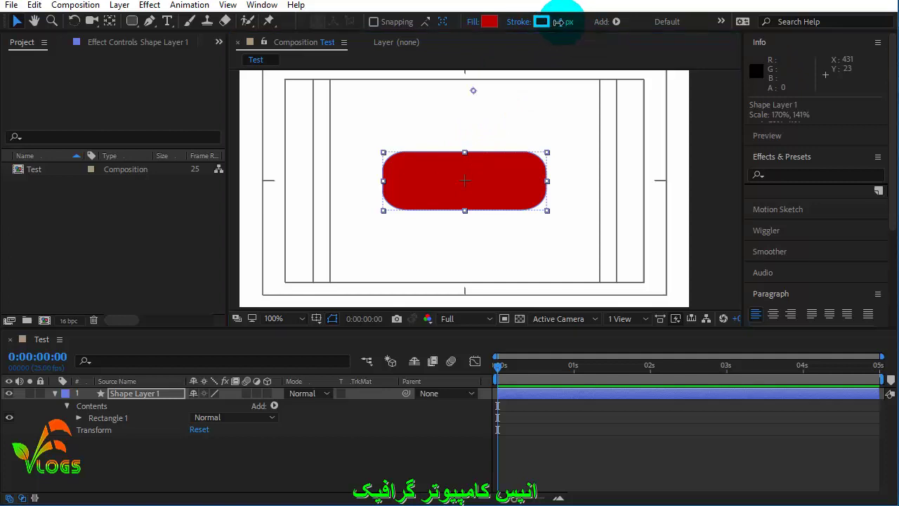
pyautogui.moveTo(558, 22); pyautogui.dragTo(583, 21)
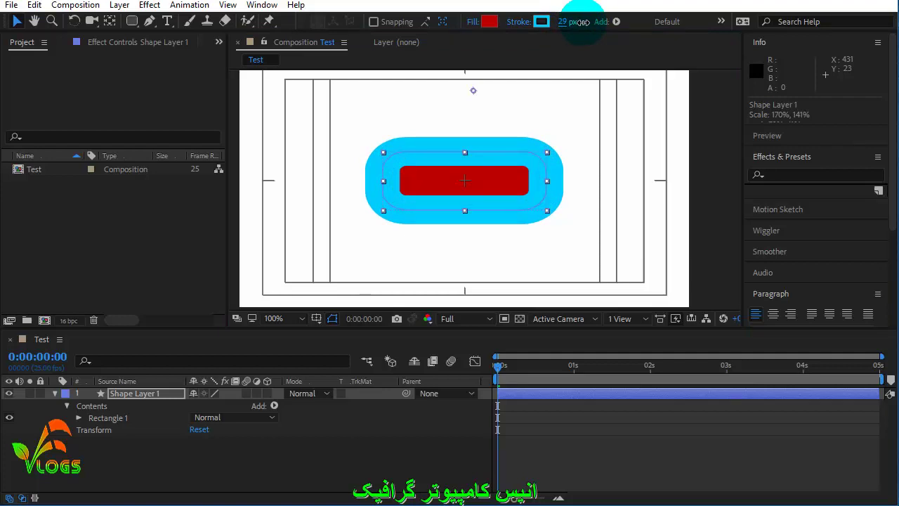
pyautogui.moveTo(583, 22); pyautogui.dragTo(575, 25)
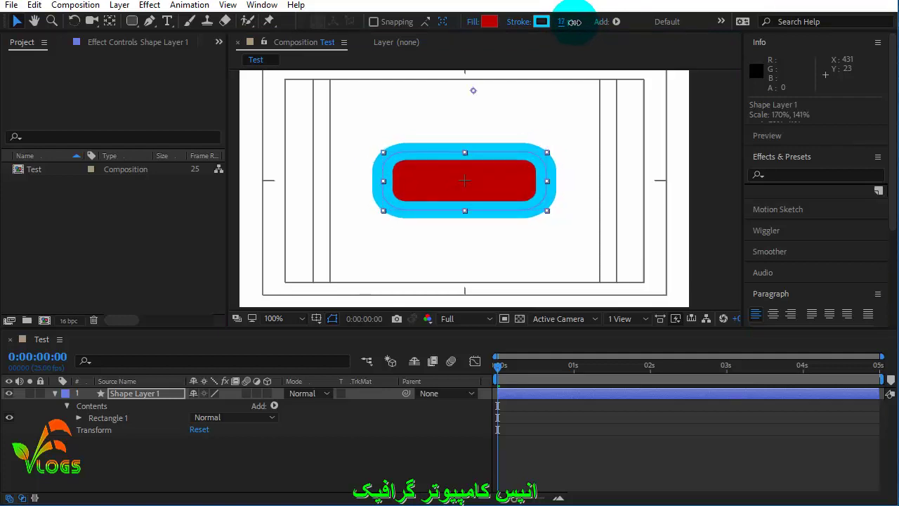
pyautogui.click(575, 24)
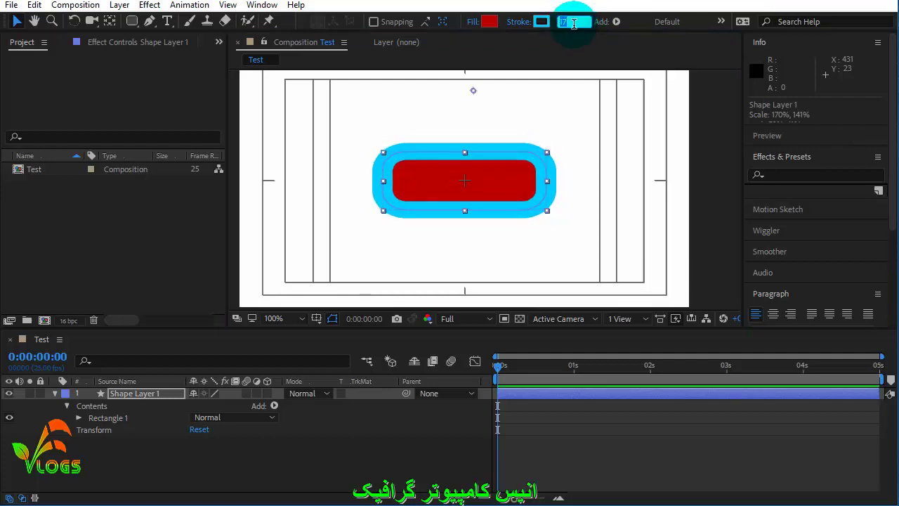
pyautogui.write('5')
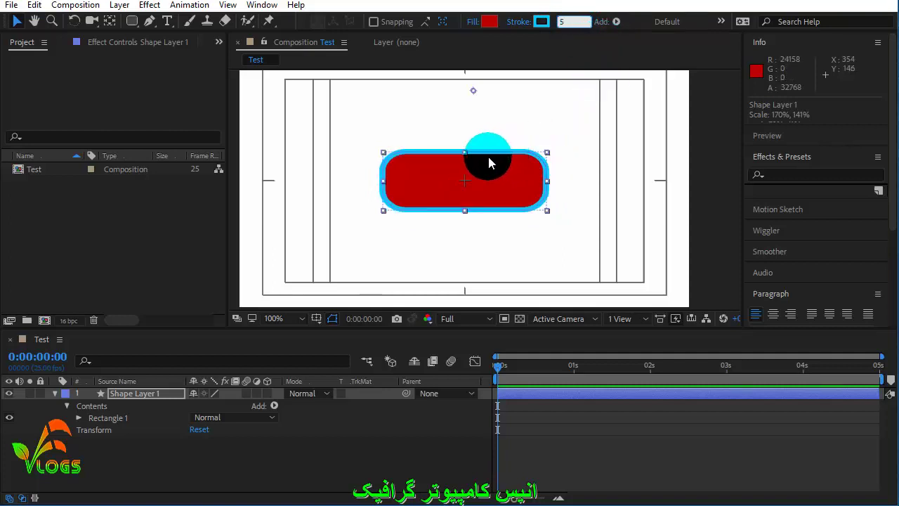
pyautogui.write('0')
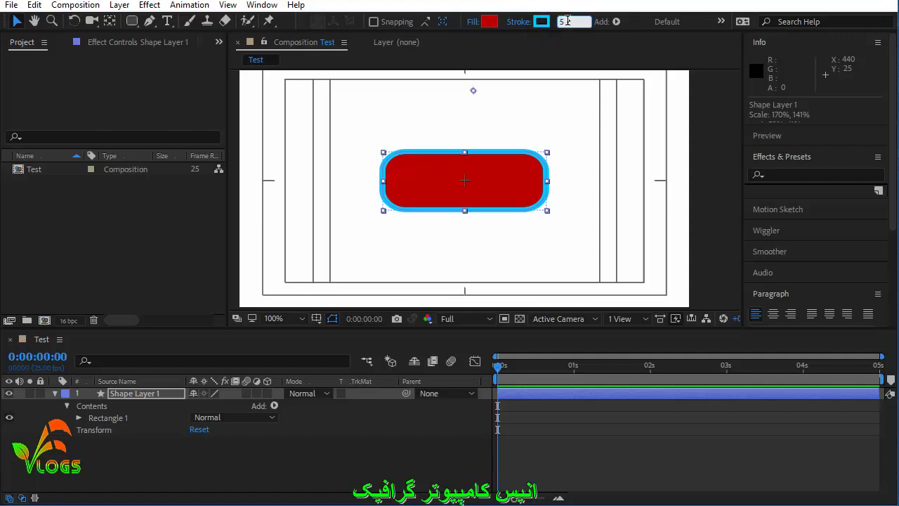
pyautogui.press('Return')
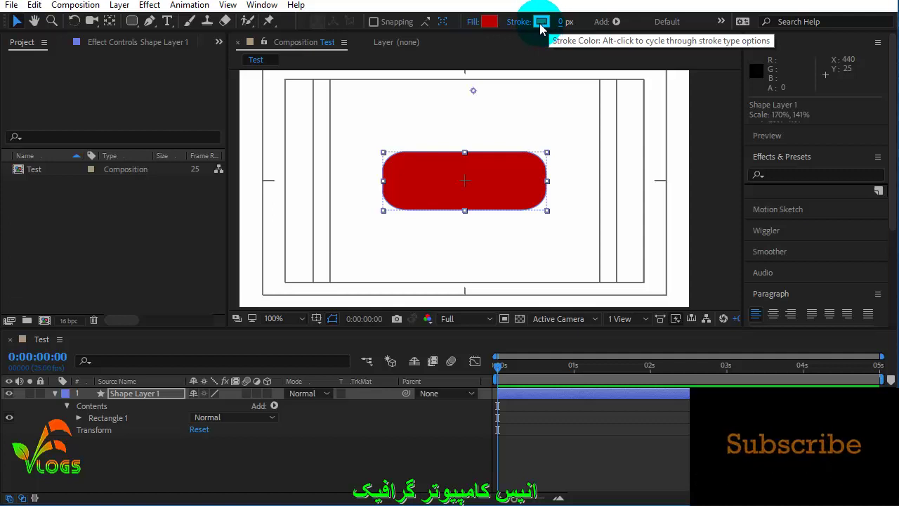
# Step: Set the rounded rectangle's stroke type to None so it has no outline
pyautogui.click(520, 22)
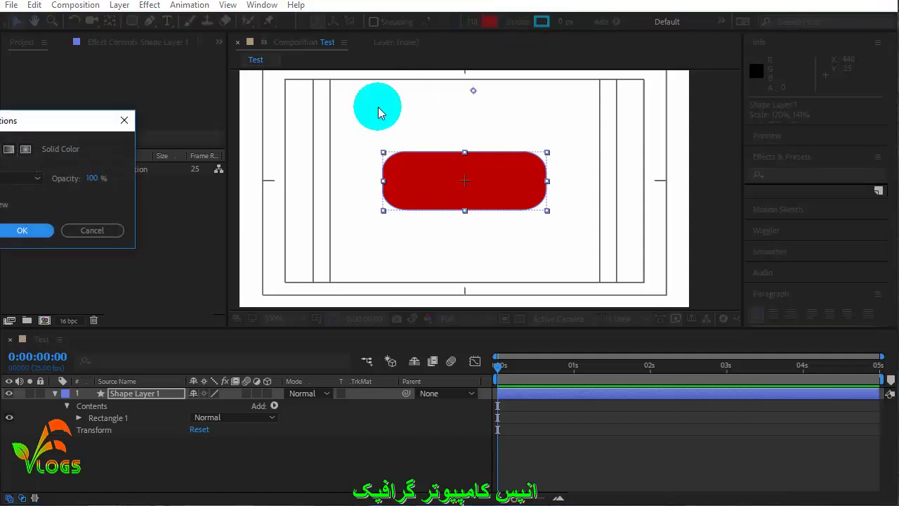
pyautogui.moveTo(54, 125)
pyautogui.mouseDown()
pyautogui.moveTo(246, 81)
pyautogui.moveTo(236, 81)
pyautogui.mouseUp()
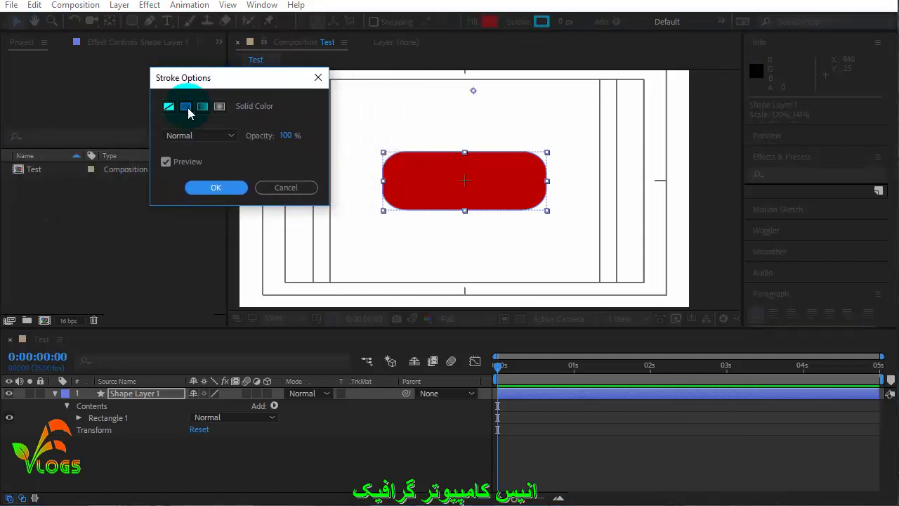
pyautogui.click(173, 110)
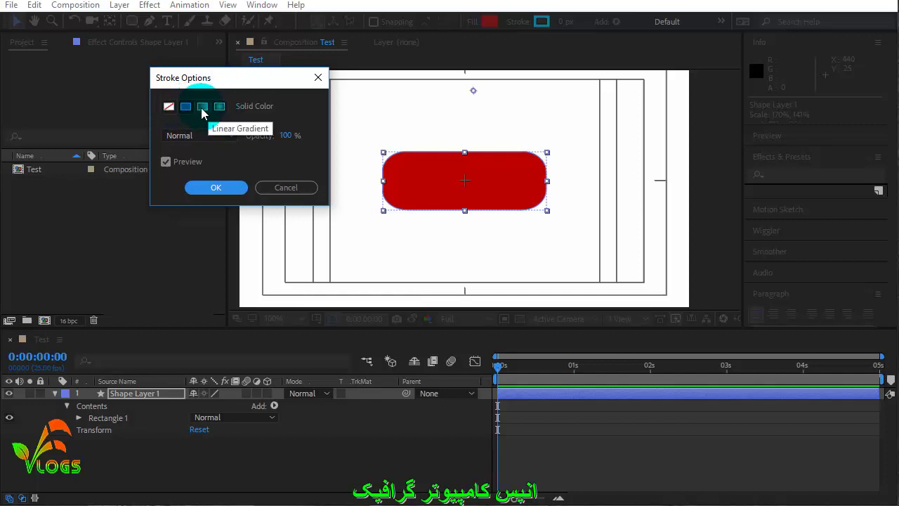
pyautogui.click(169, 108)
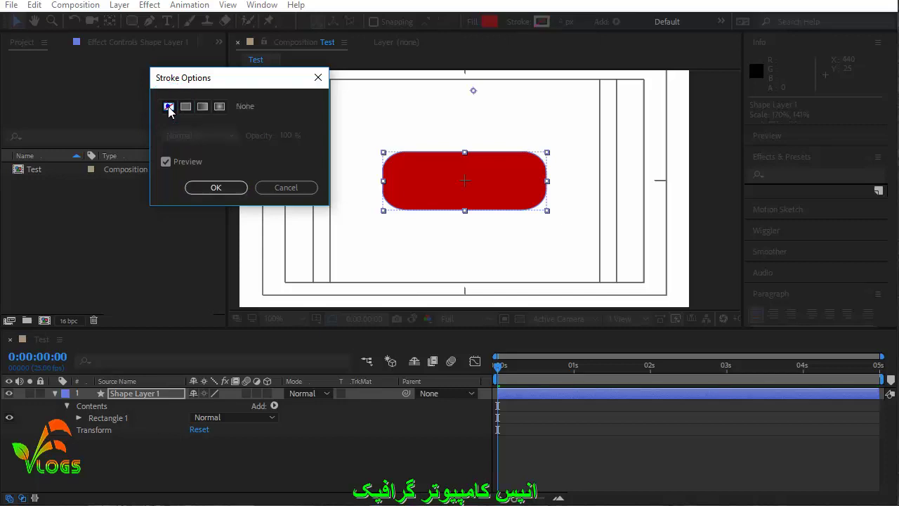
pyautogui.click(214, 187)
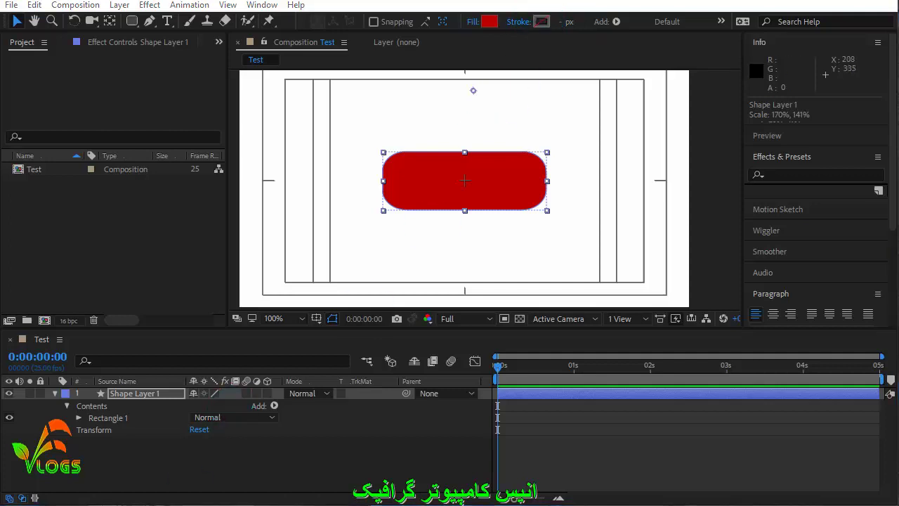
# Step: Try linear and radial gradient fills on the rounded rectangle, then cancel to keep solid red
pyautogui.click(447, 103)
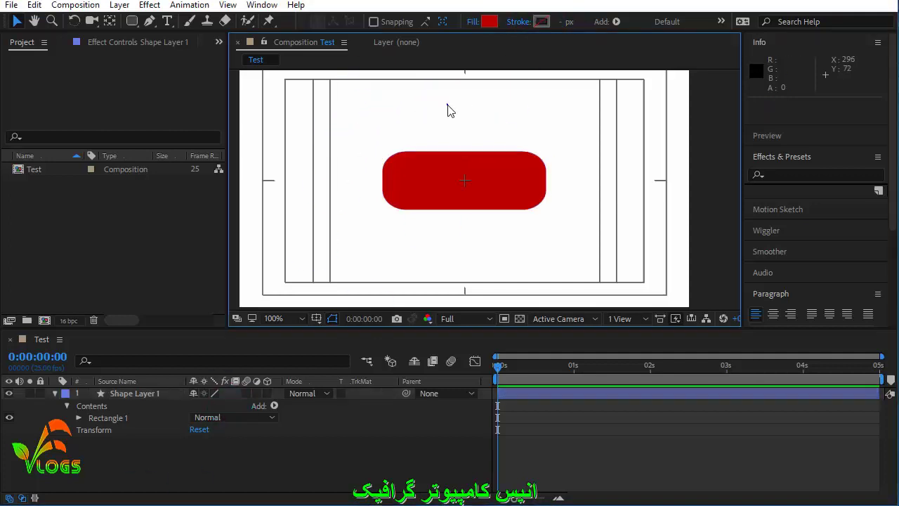
pyautogui.click(483, 181)
pyautogui.click(531, 29)
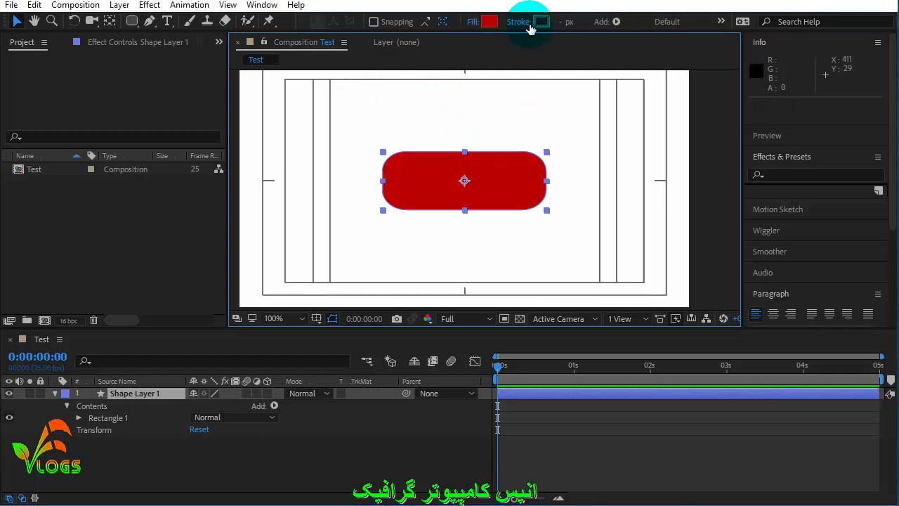
pyautogui.click(472, 22)
pyautogui.moveTo(223, 80); pyautogui.dragTo(168, 86)
pyautogui.moveTo(528, 169); pyautogui.dragTo(449, 163)
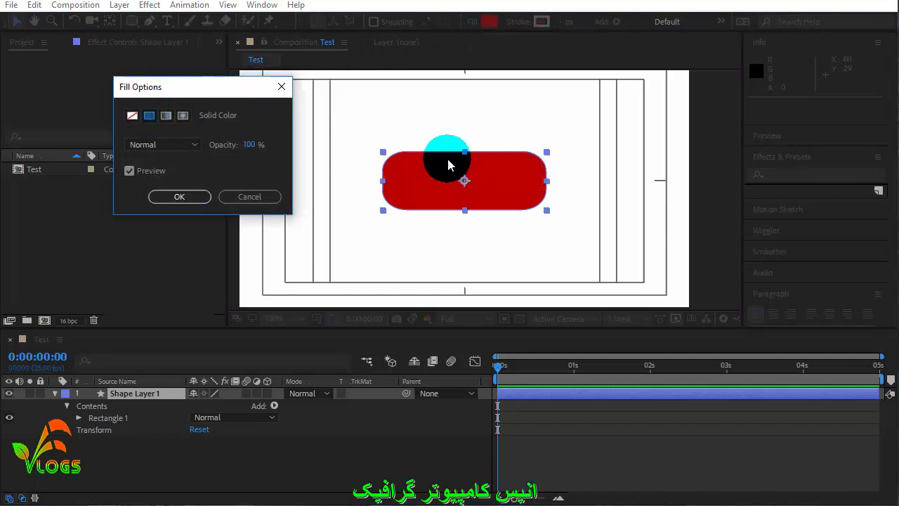
pyautogui.click(166, 115)
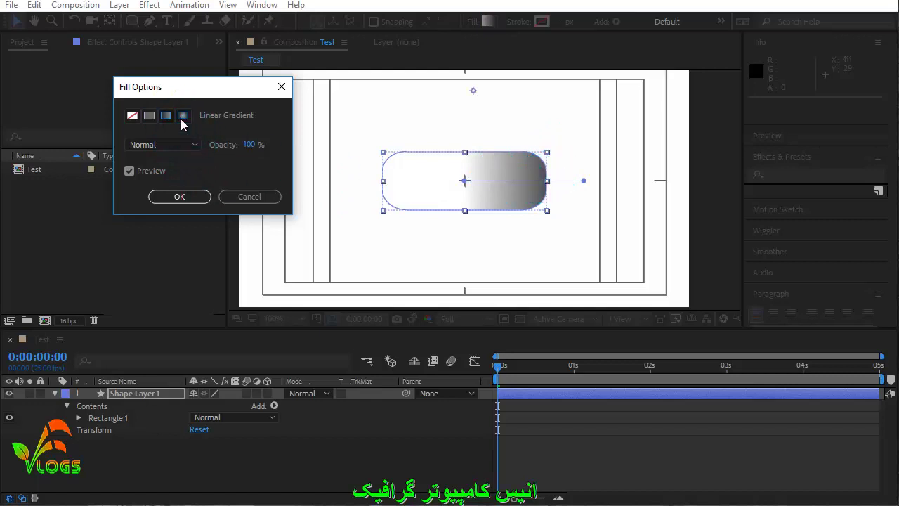
pyautogui.click(182, 118)
pyautogui.click(468, 181)
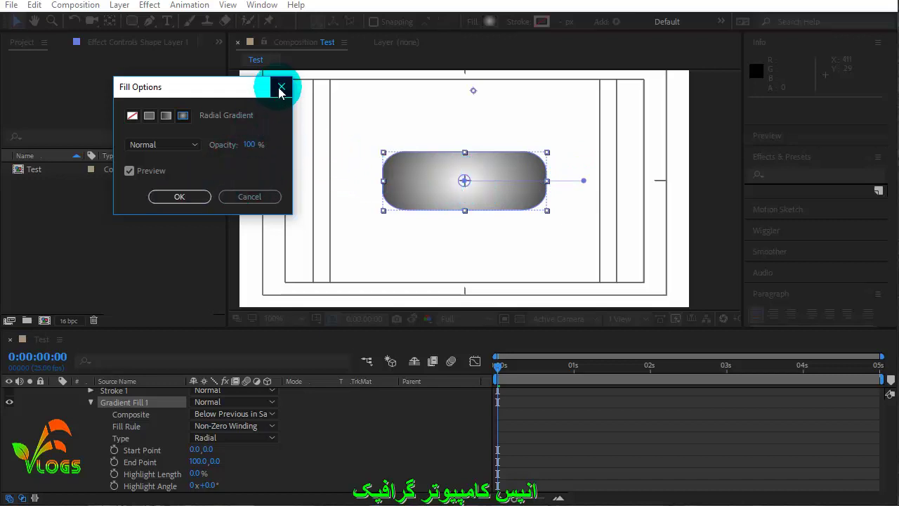
pyautogui.click(261, 196)
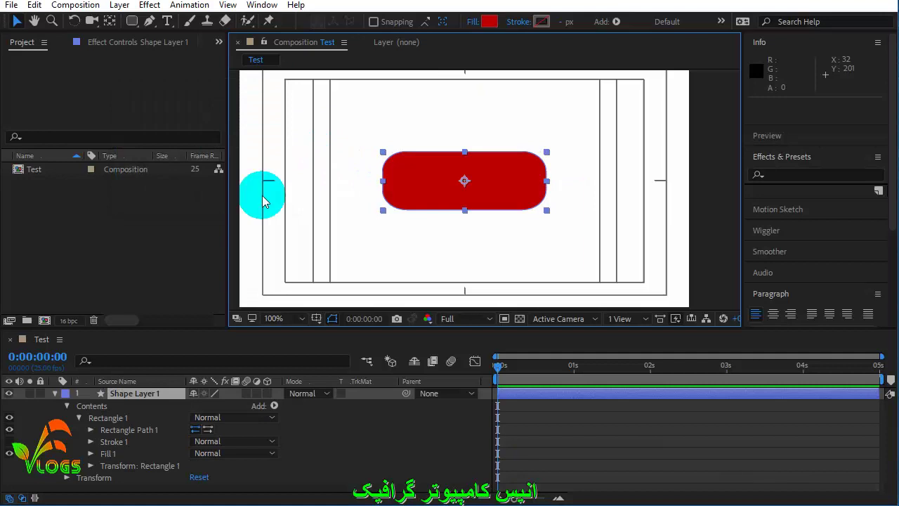
pyautogui.click(518, 175)
# Step: Delete the old layer, draw a new red rounded rectangle, and centre it with Ctrl+Home
pyautogui.click(516, 172)
pyautogui.press('Delete')
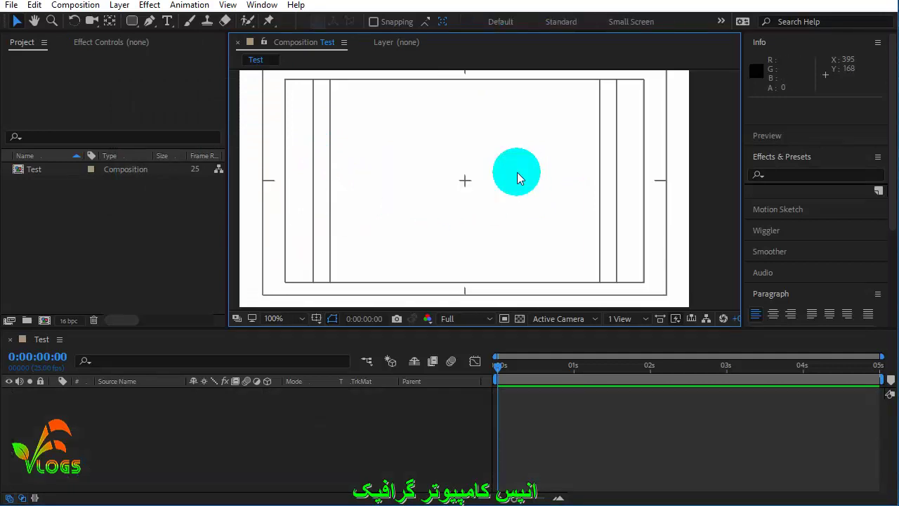
pyautogui.click(132, 21)
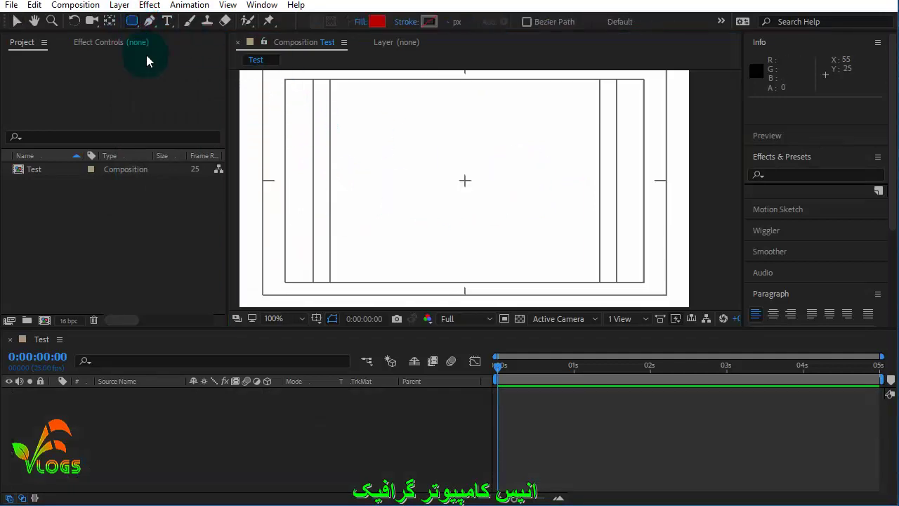
pyautogui.moveTo(132, 21); pyautogui.dragTo(166, 39)
pyautogui.click(547, 190)
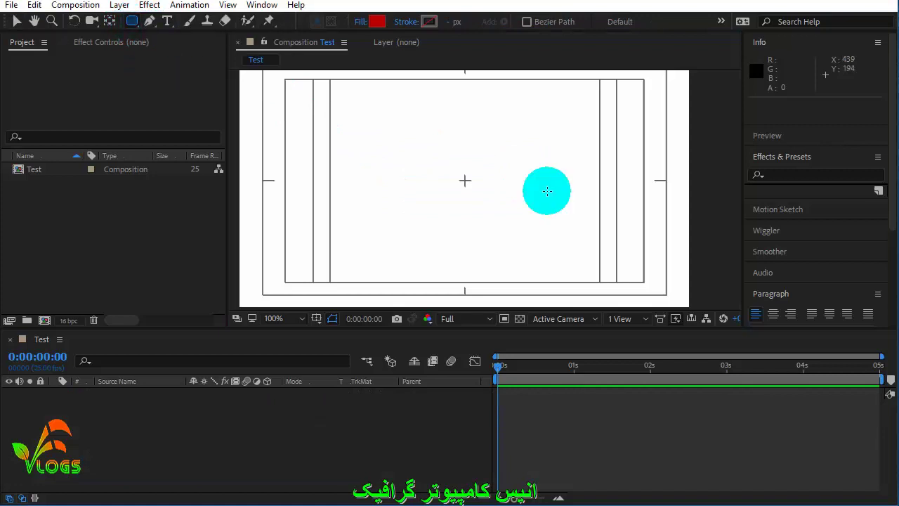
pyautogui.moveTo(387, 139); pyautogui.dragTo(569, 202)
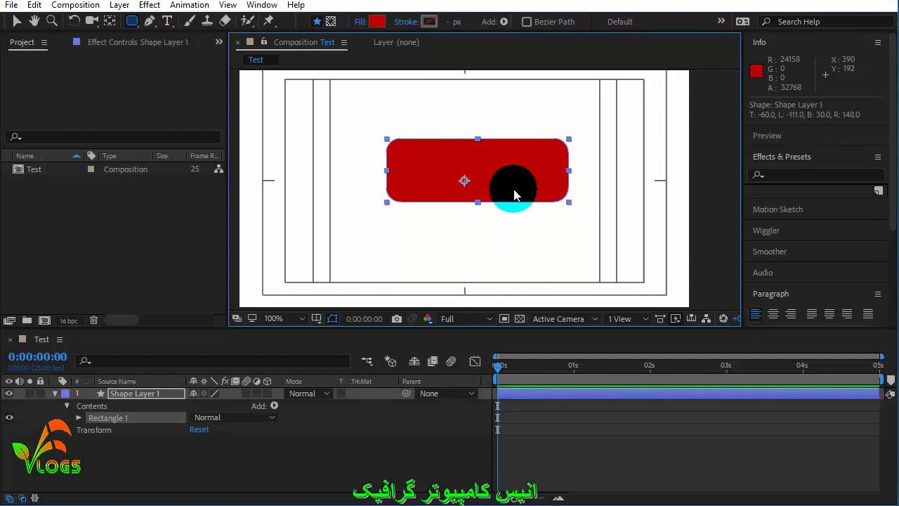
pyautogui.hotkey('ctrl', 'Home')
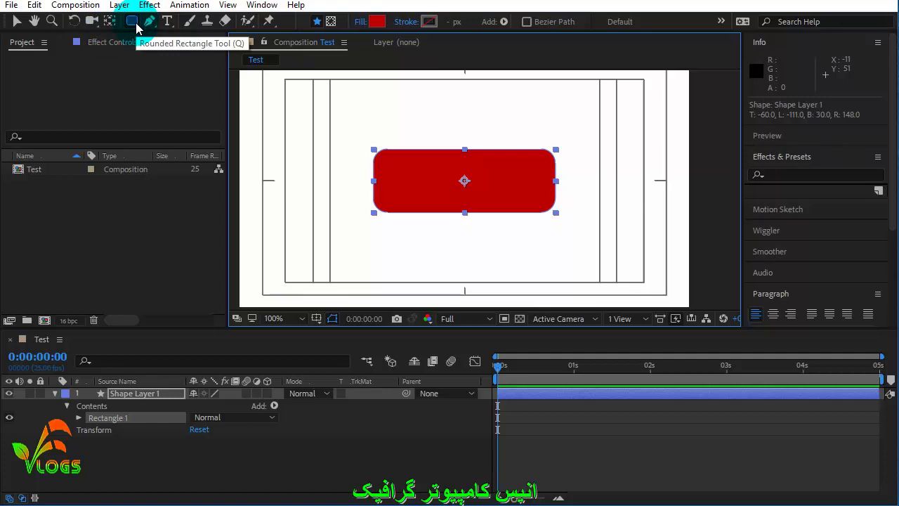
pyautogui.click(135, 26)
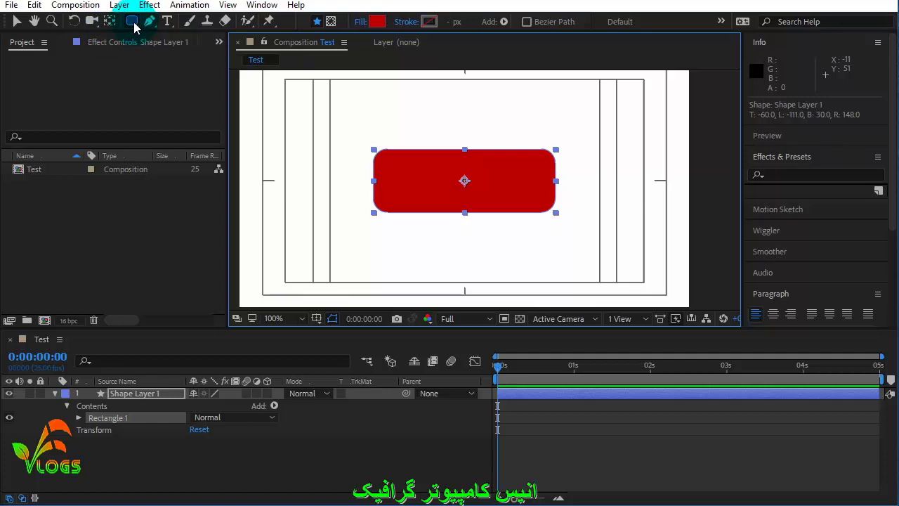
pyautogui.click(98, 196)
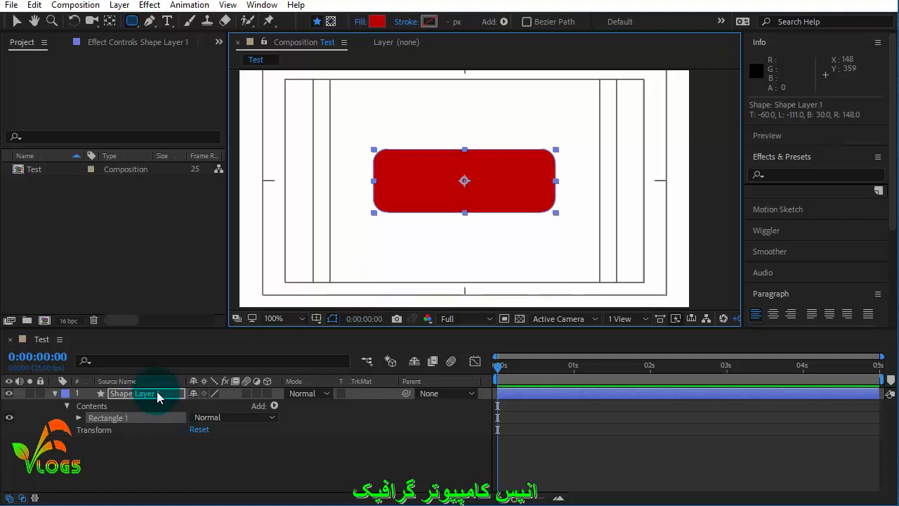
pyautogui.click(463, 180)
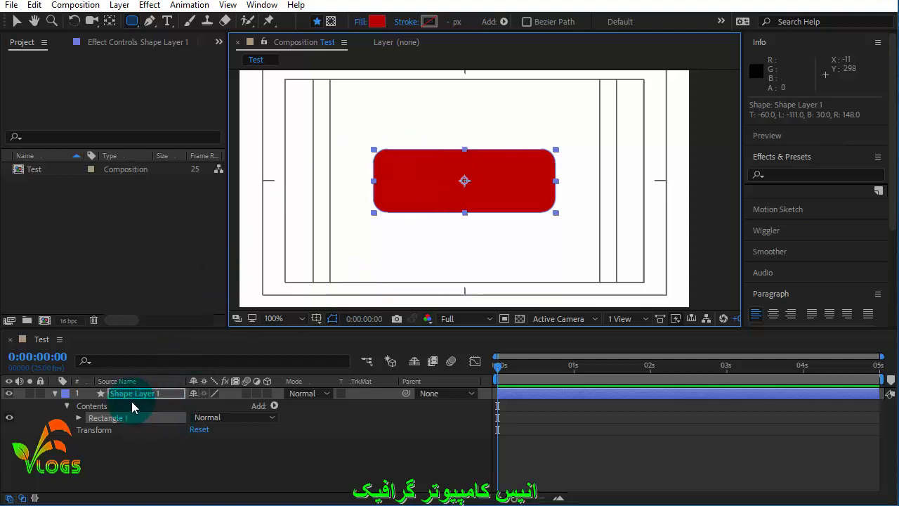
pyautogui.click(60, 393)
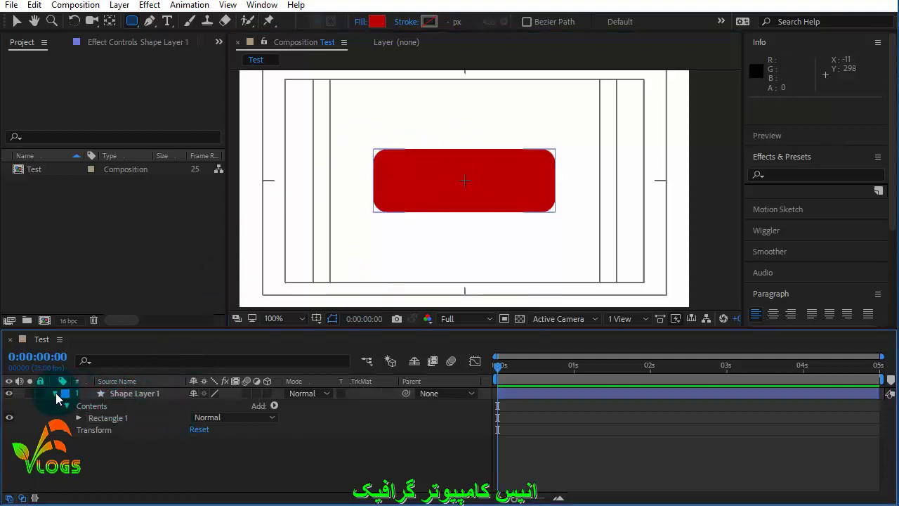
pyautogui.click(103, 431)
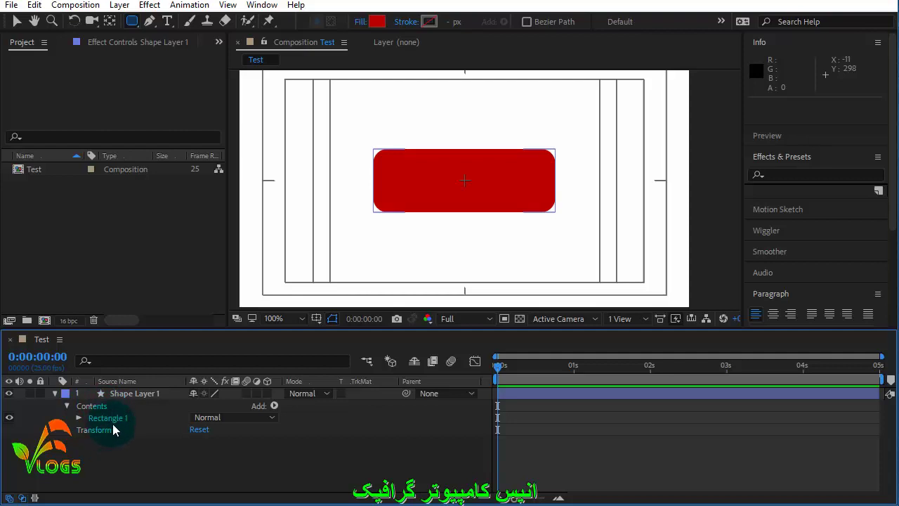
pyautogui.click(251, 68)
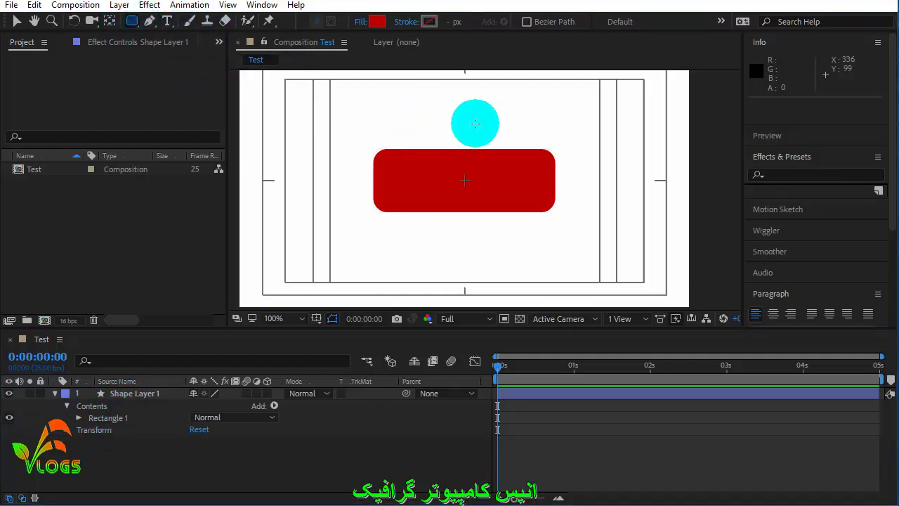
pyautogui.moveTo(383, 99); pyautogui.dragTo(563, 127)
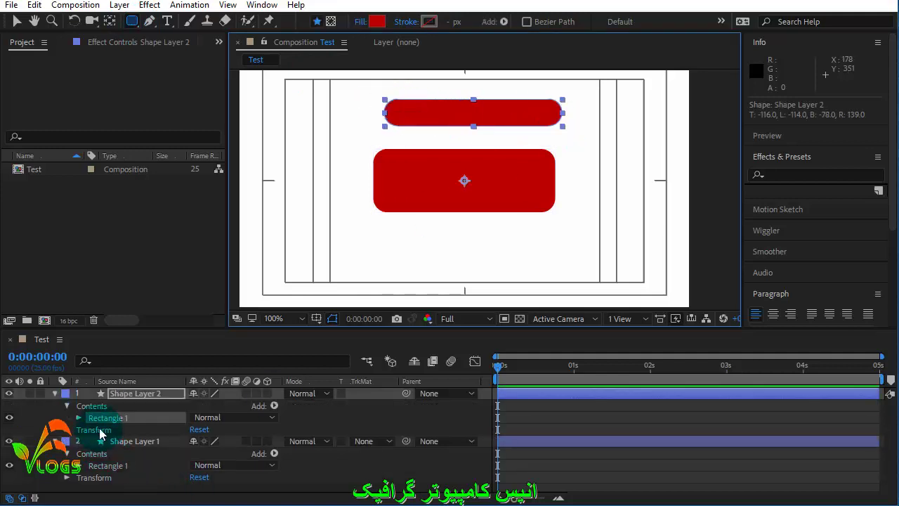
pyautogui.click(149, 398)
pyautogui.click(96, 422)
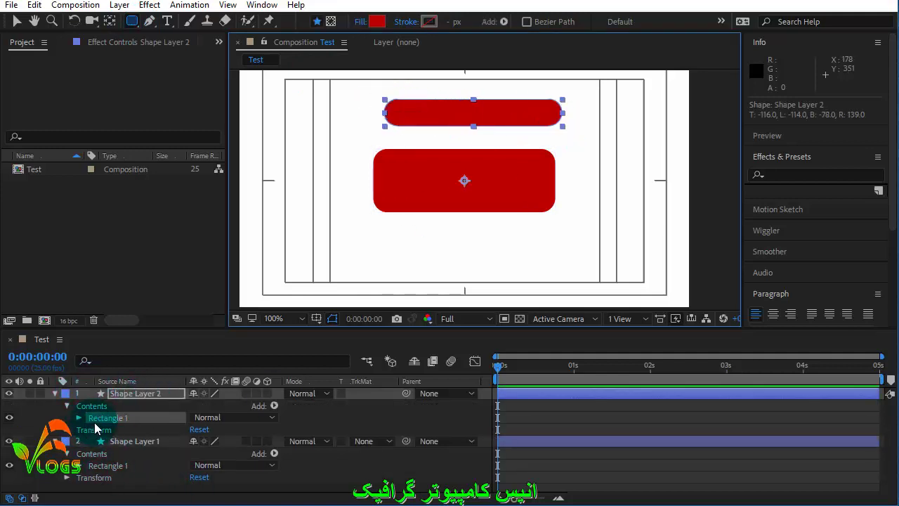
pyautogui.click(136, 398)
pyautogui.press('Return')
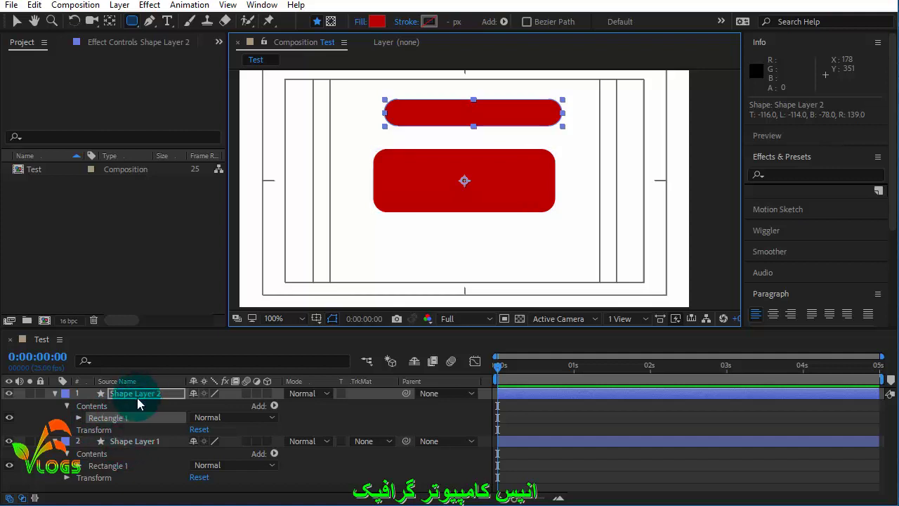
pyautogui.hotkey('ctrl', 'z')
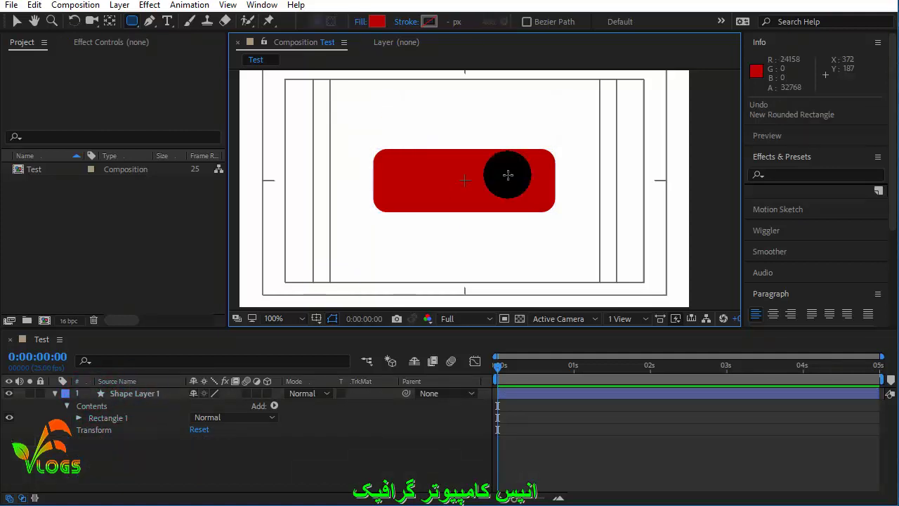
pyautogui.click(62, 395)
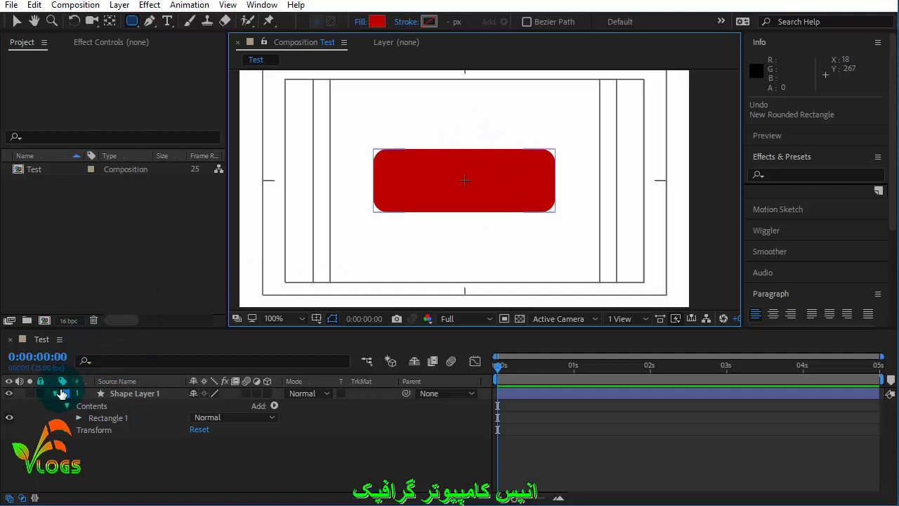
# Step: Draw a thin rounded rectangle at the top of the frame inside Shape Layer 1
pyautogui.click(139, 397)
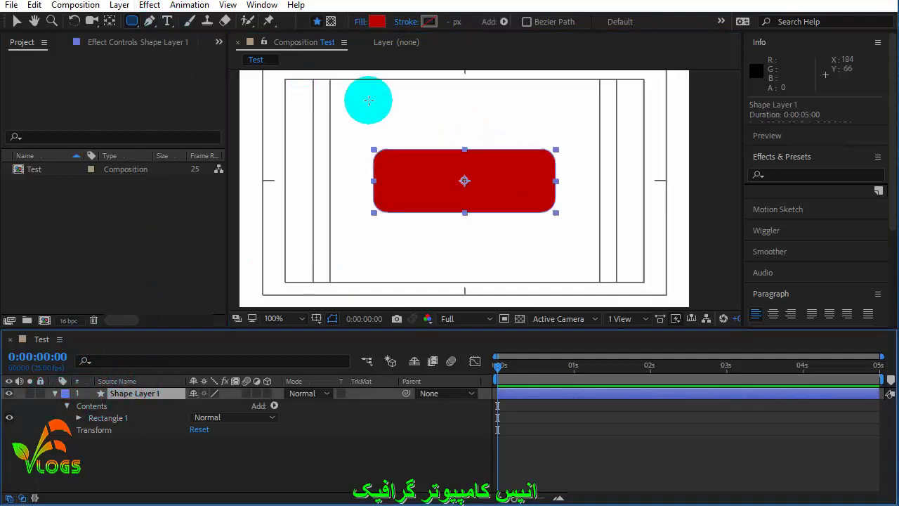
pyautogui.moveTo(369, 100); pyautogui.dragTo(539, 119)
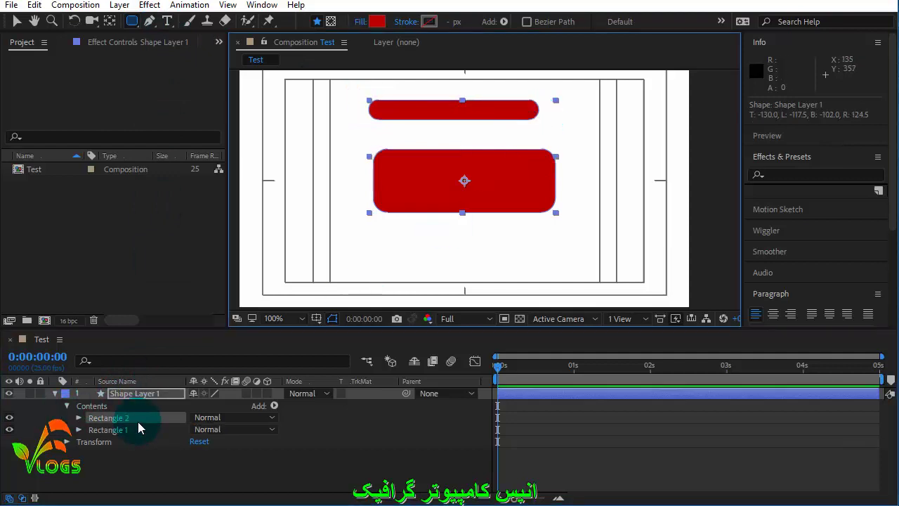
pyautogui.click(64, 393)
pyautogui.click(55, 393)
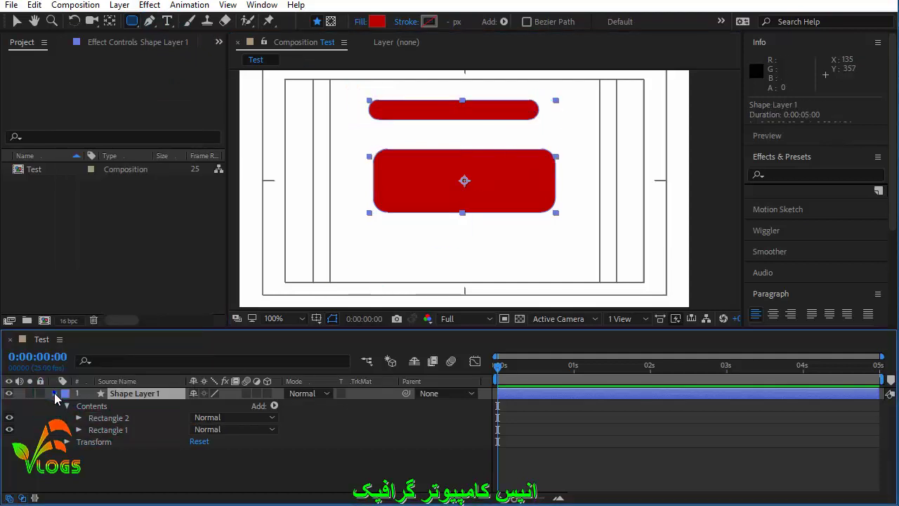
pyautogui.click(123, 394)
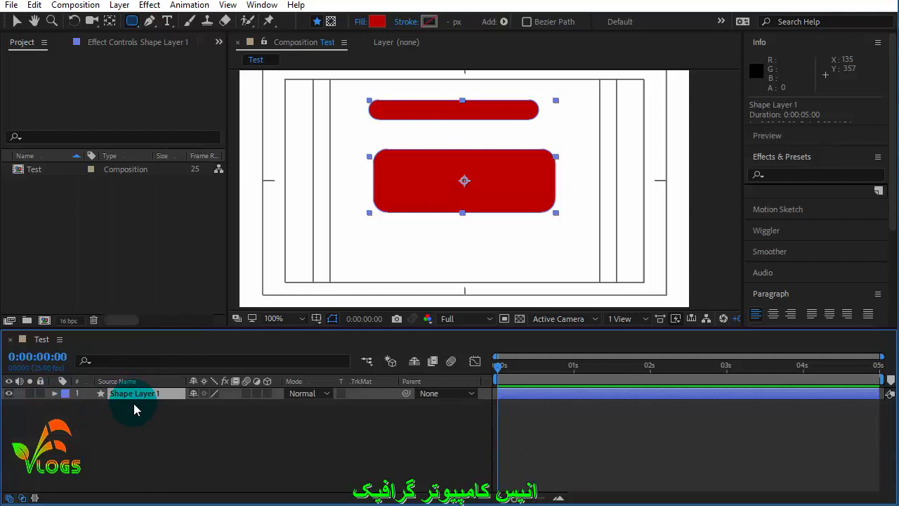
# Step: Draw a wide rounded rectangle near the bottom as the new Shape Layer 2
pyautogui.click(146, 433)
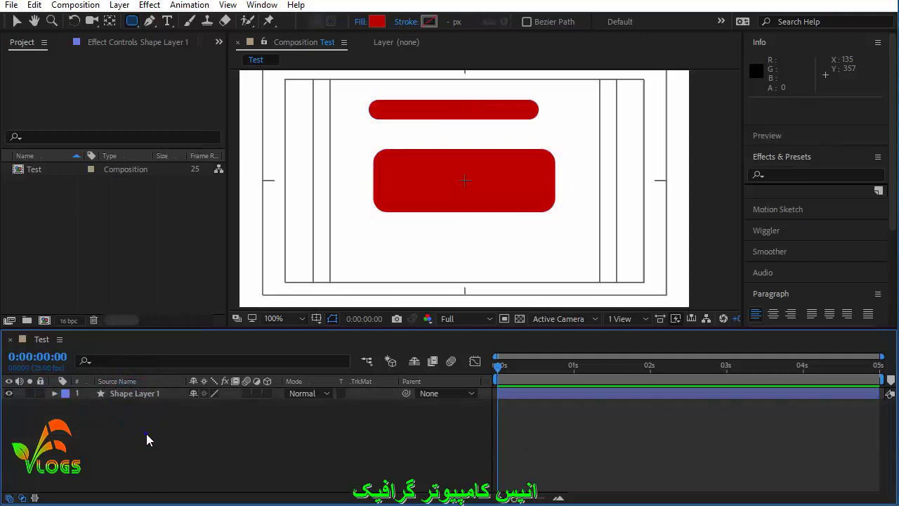
pyautogui.moveTo(345, 238); pyautogui.dragTo(517, 265)
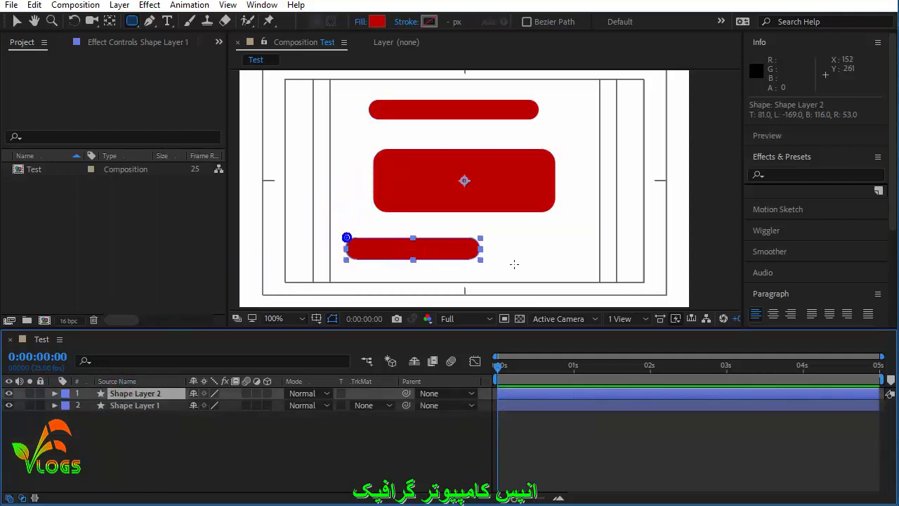
pyautogui.click(55, 394)
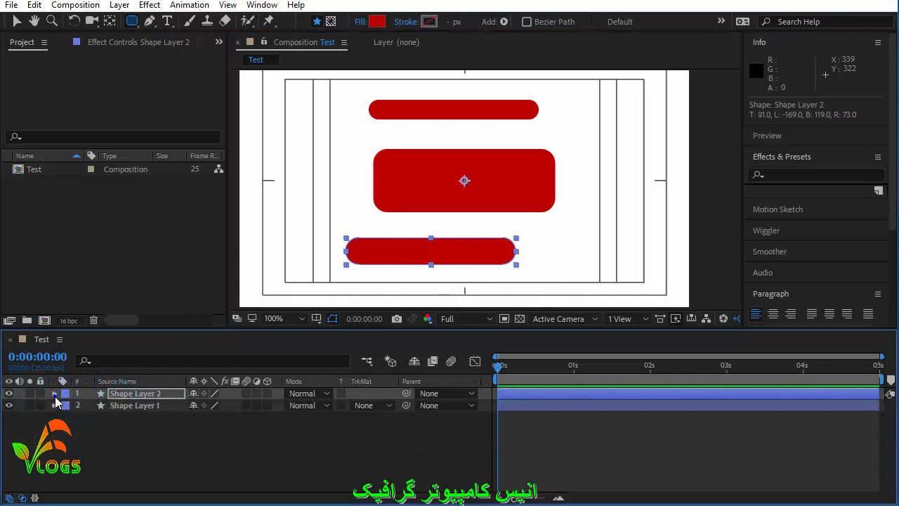
pyautogui.click(166, 397)
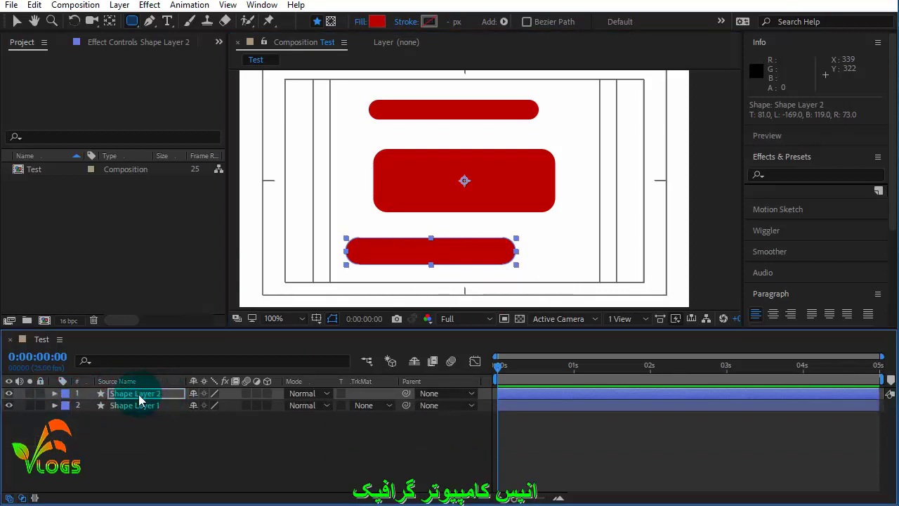
pyautogui.click(131, 404)
pyautogui.click(493, 188)
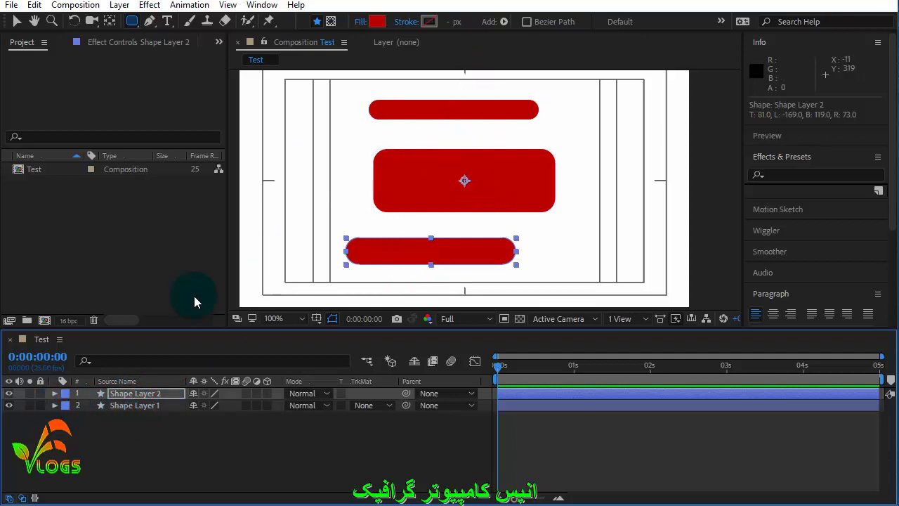
pyautogui.click(146, 405)
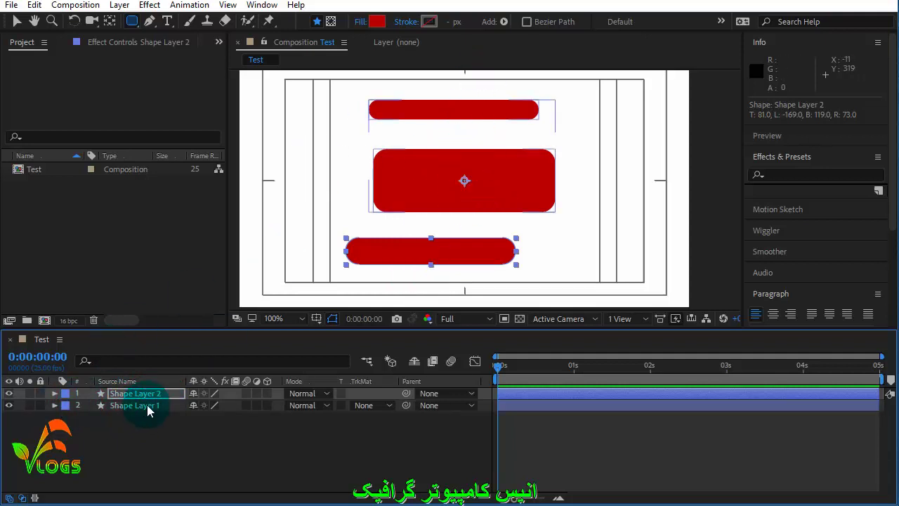
pyautogui.click(56, 393)
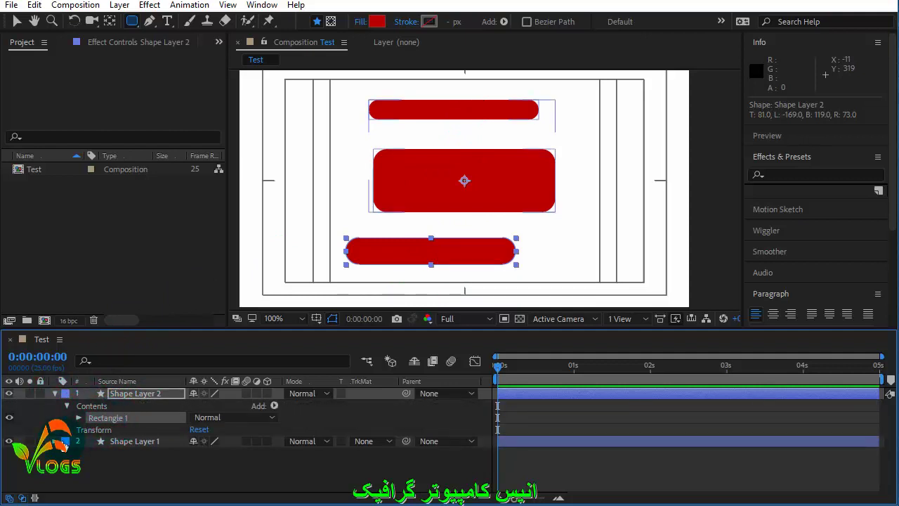
pyautogui.click(55, 442)
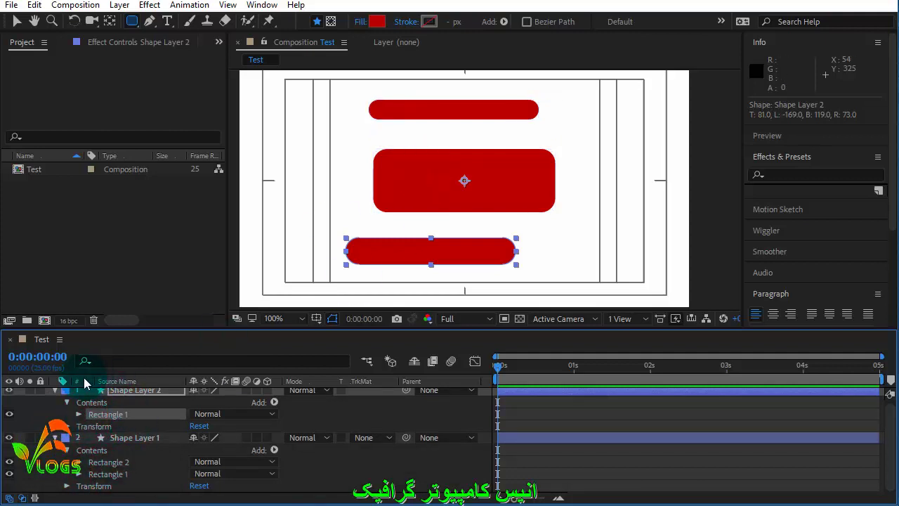
pyautogui.click(56, 394)
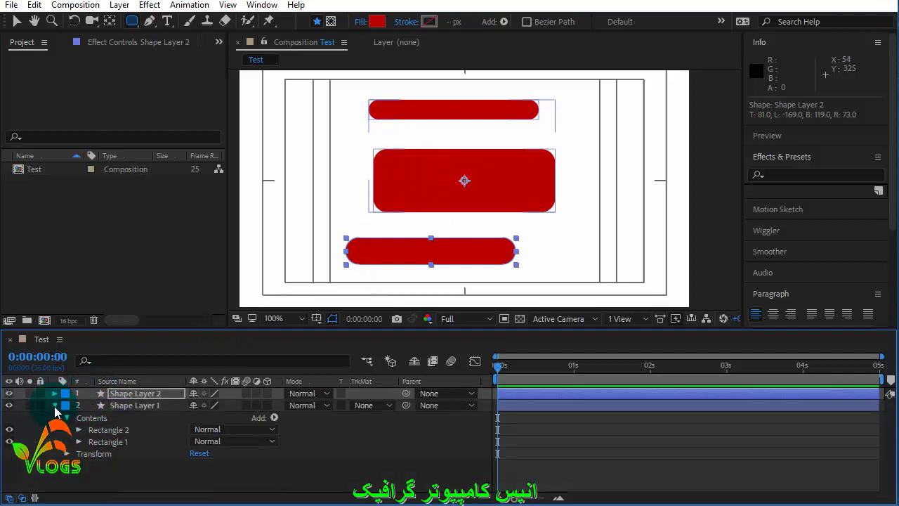
pyautogui.click(55, 406)
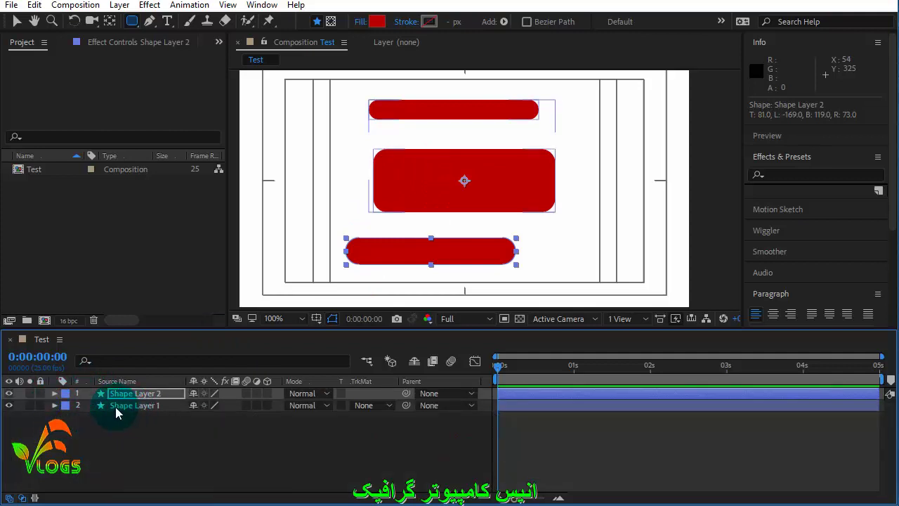